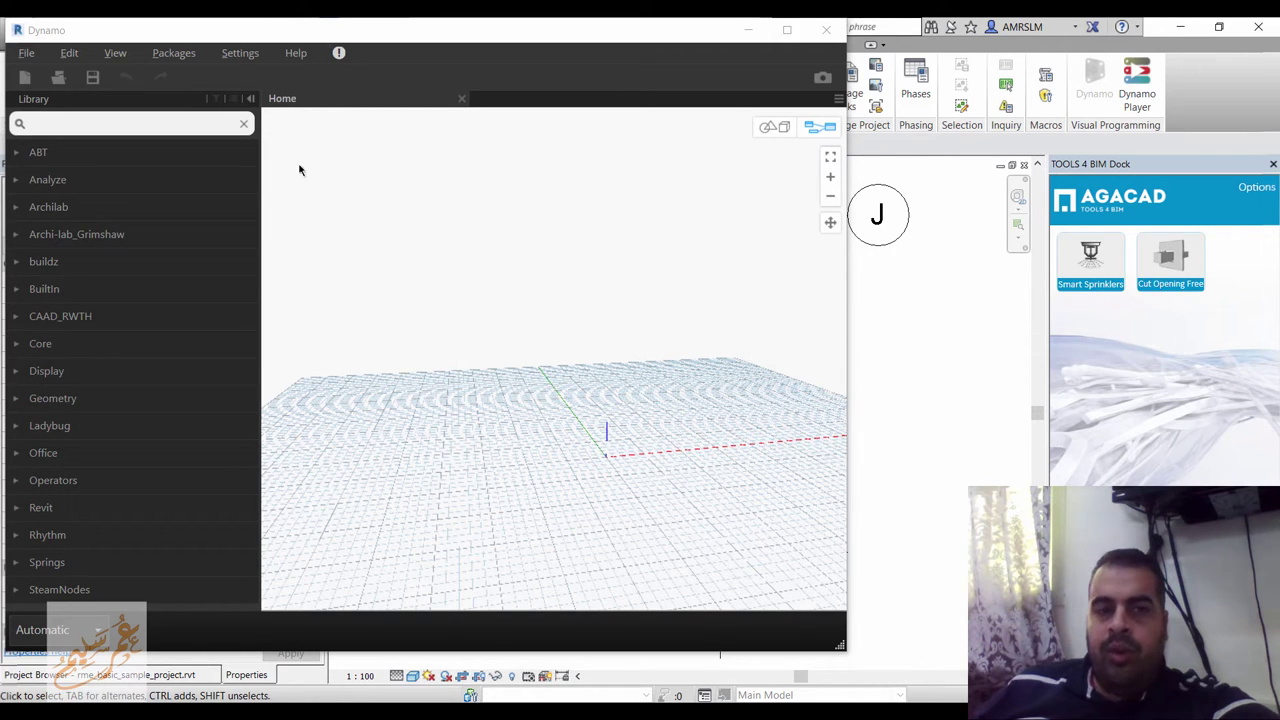
click(182, 57)
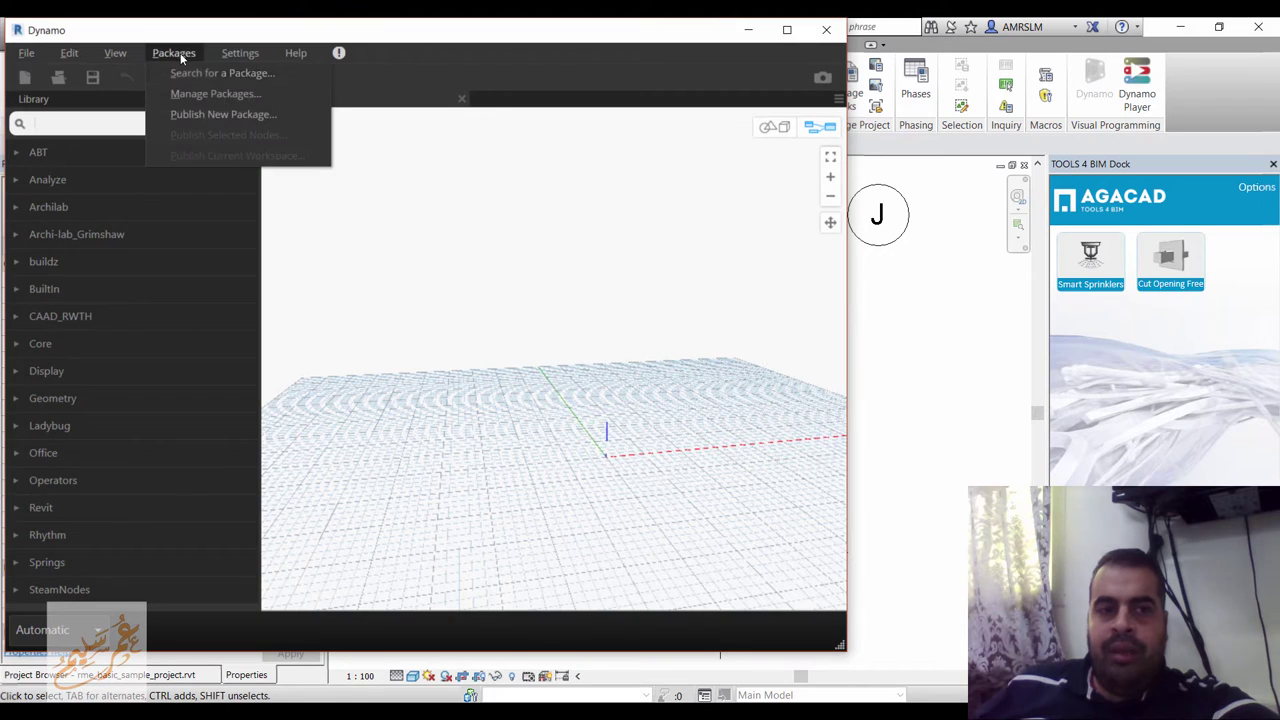
click(196, 74)
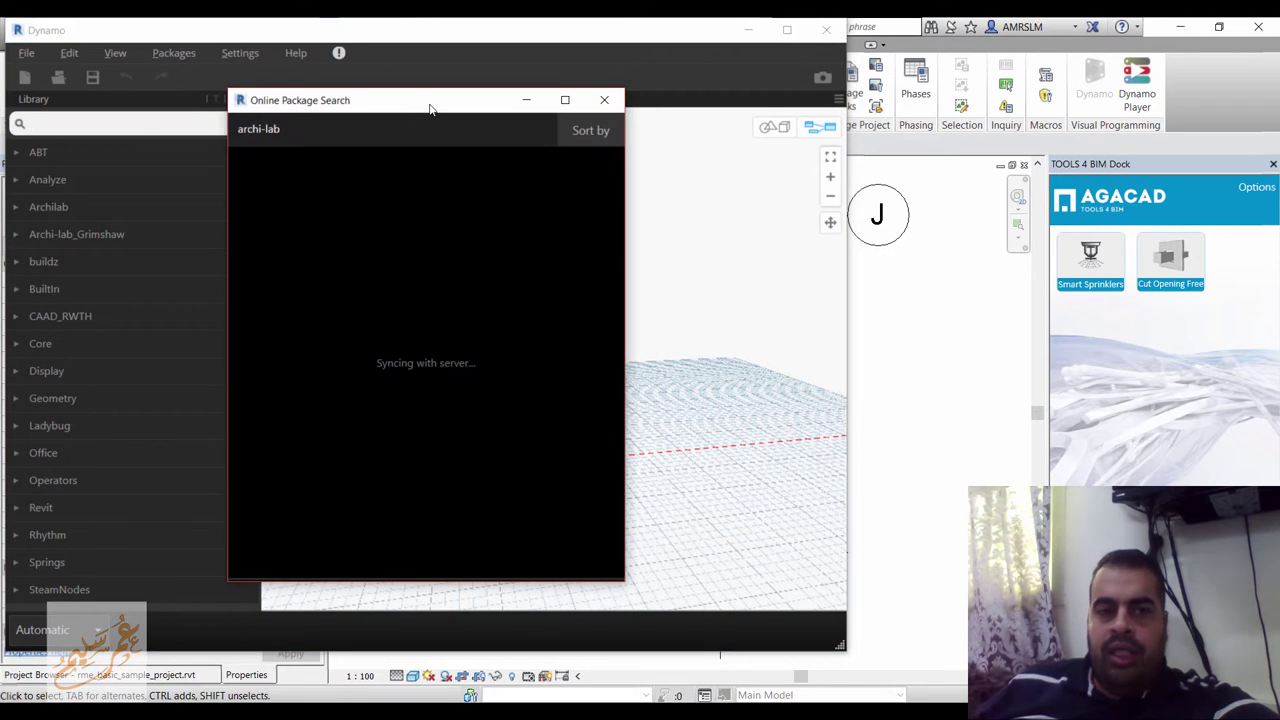
drag(430, 108, 572, 123)
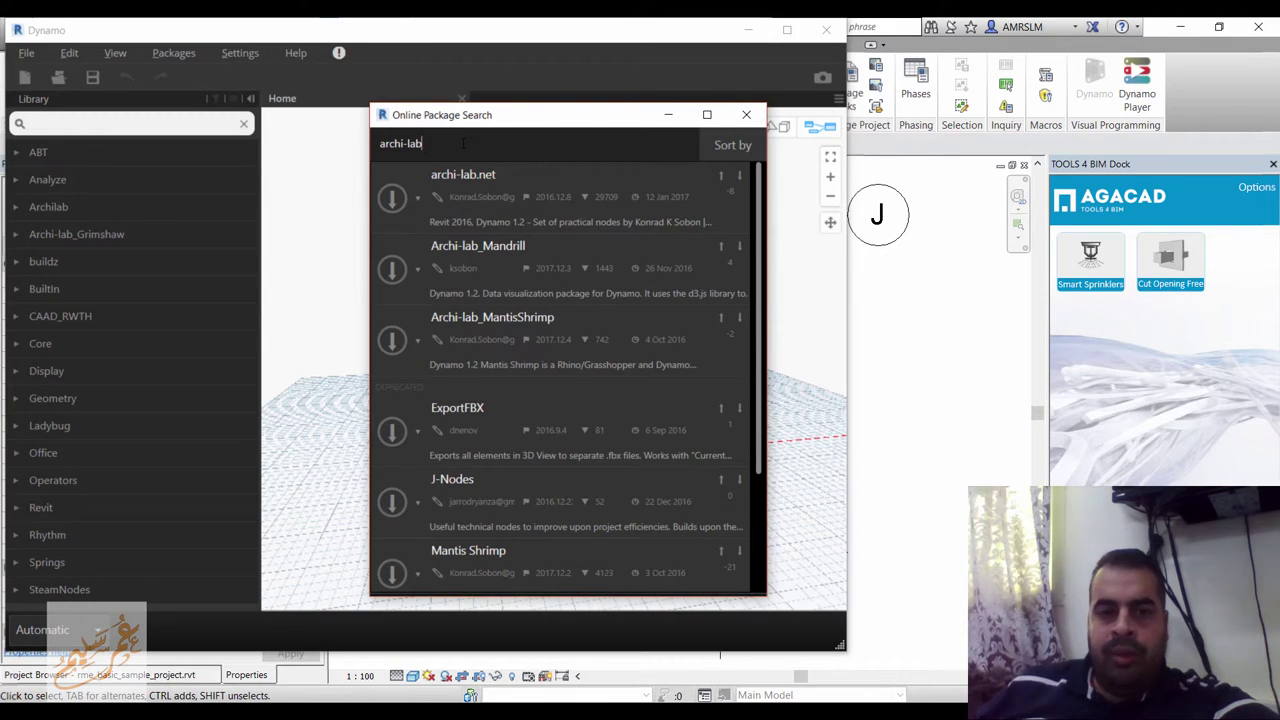
click(746, 114)
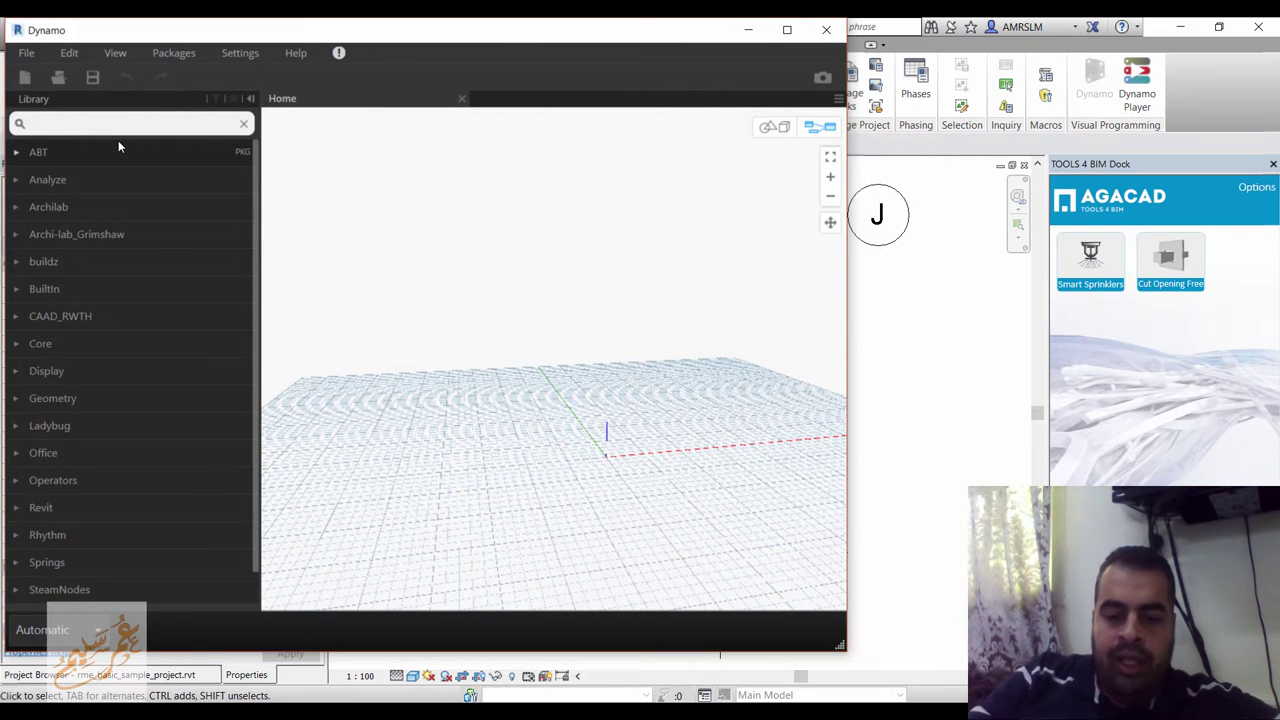
Place the Archi-lab Print PDF node in the graph and position it near the centre.
text(print)
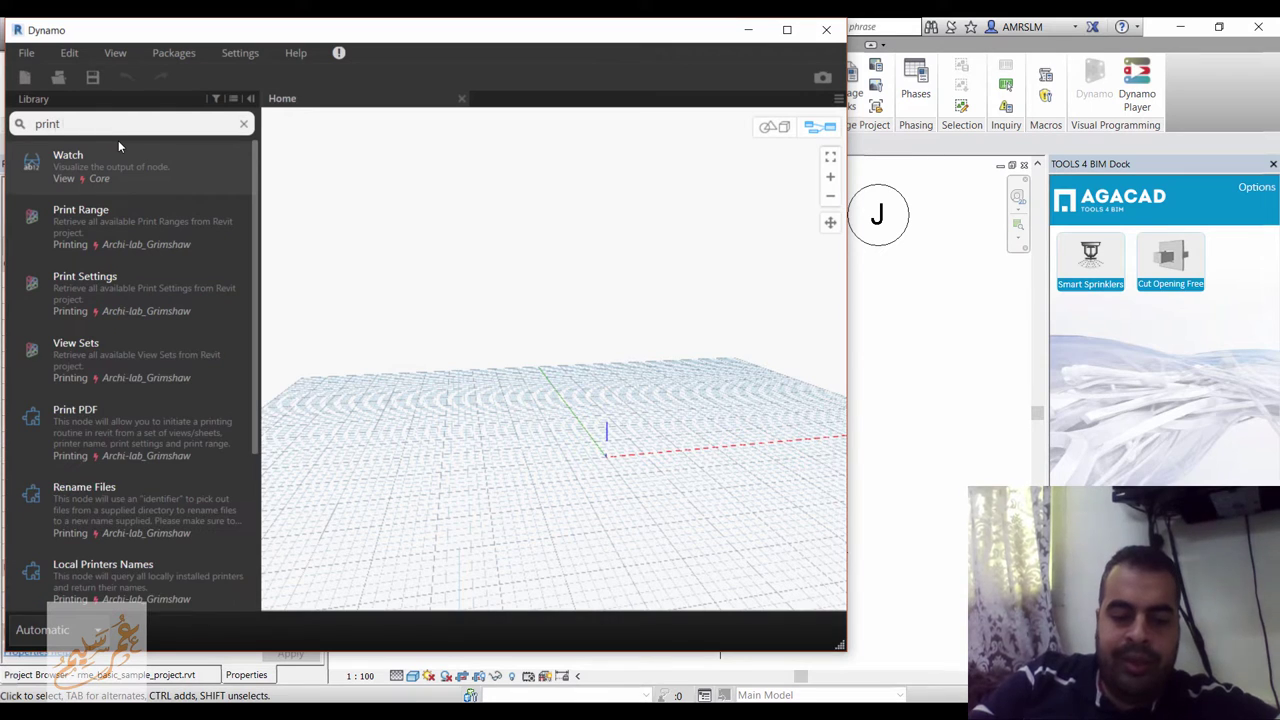
text( pdf)
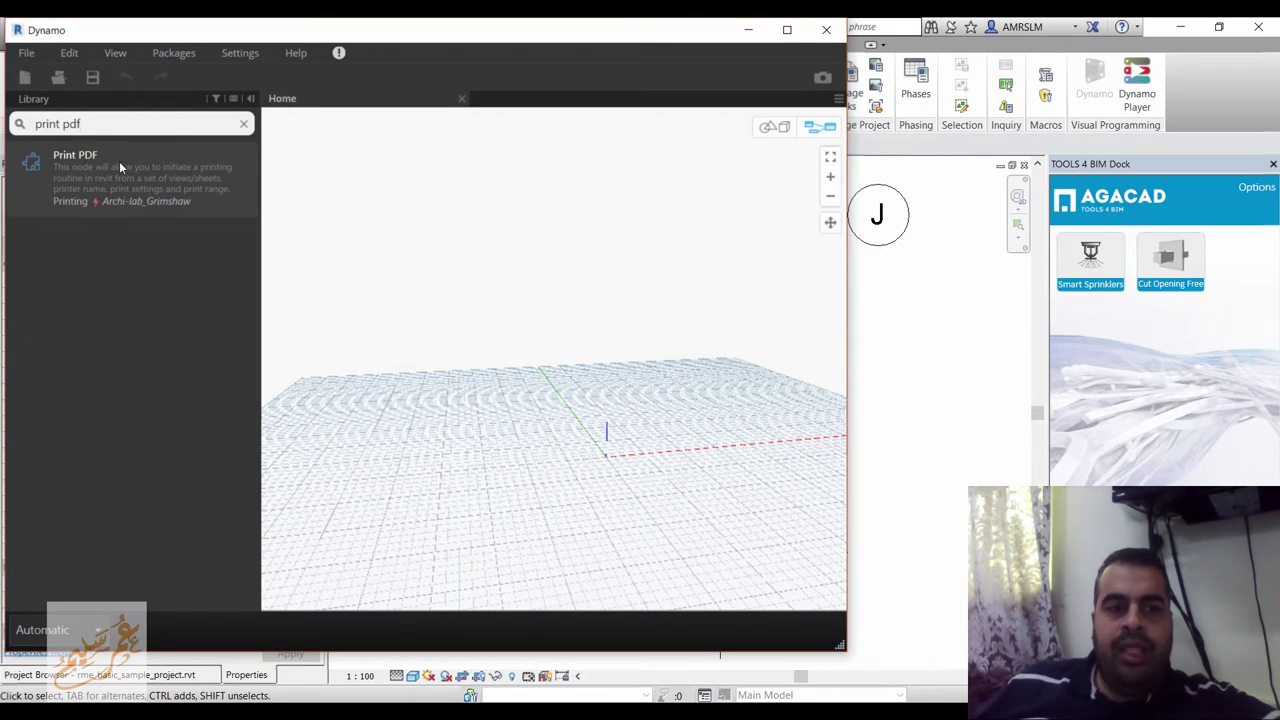
click(119, 161)
drag(586, 333, 628, 156)
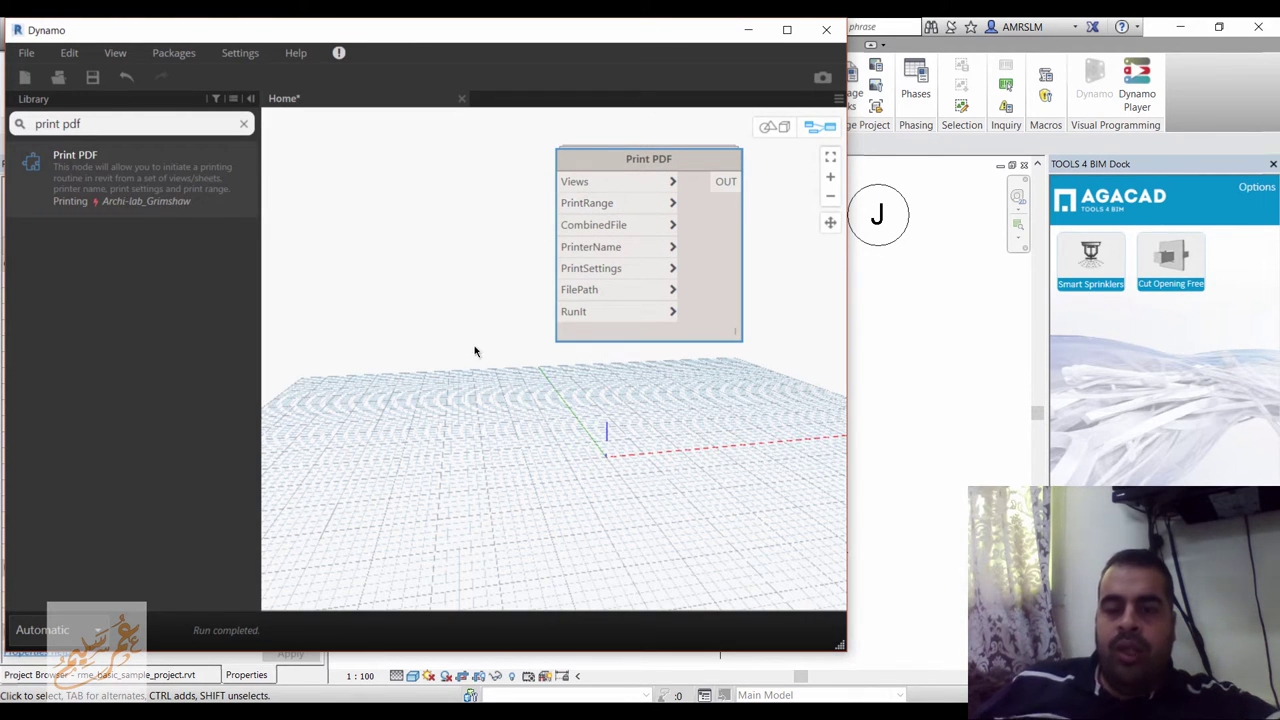
drag(664, 171, 539, 228)
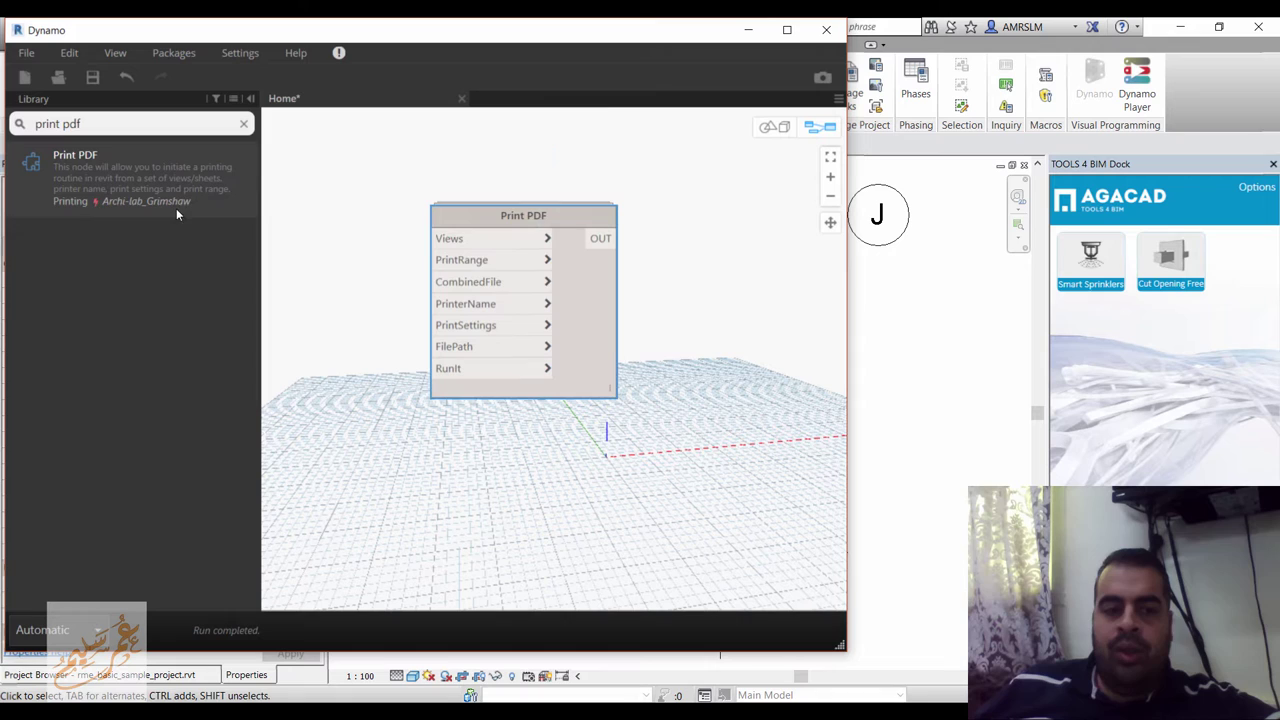
Add a Watch node beside Print PDF and wire Print PDF's OUT output into it.
double_click(122, 124)
key(ctrl+a)
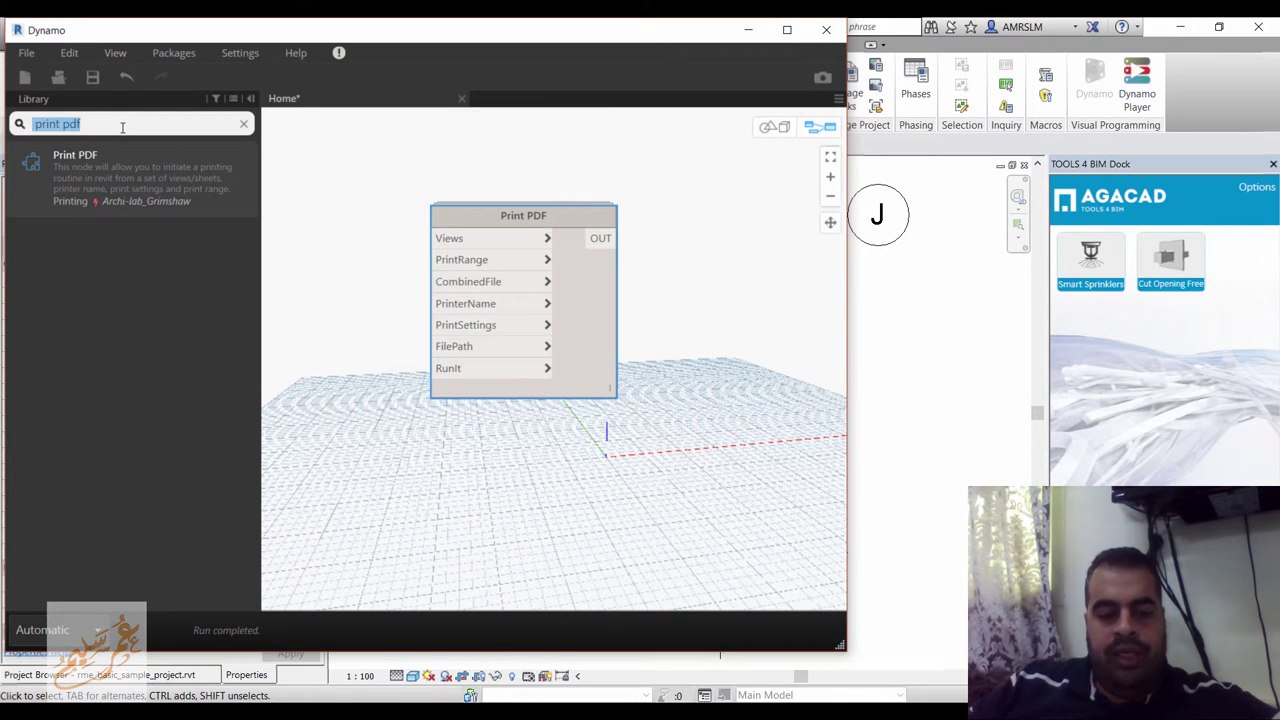
text(watch)
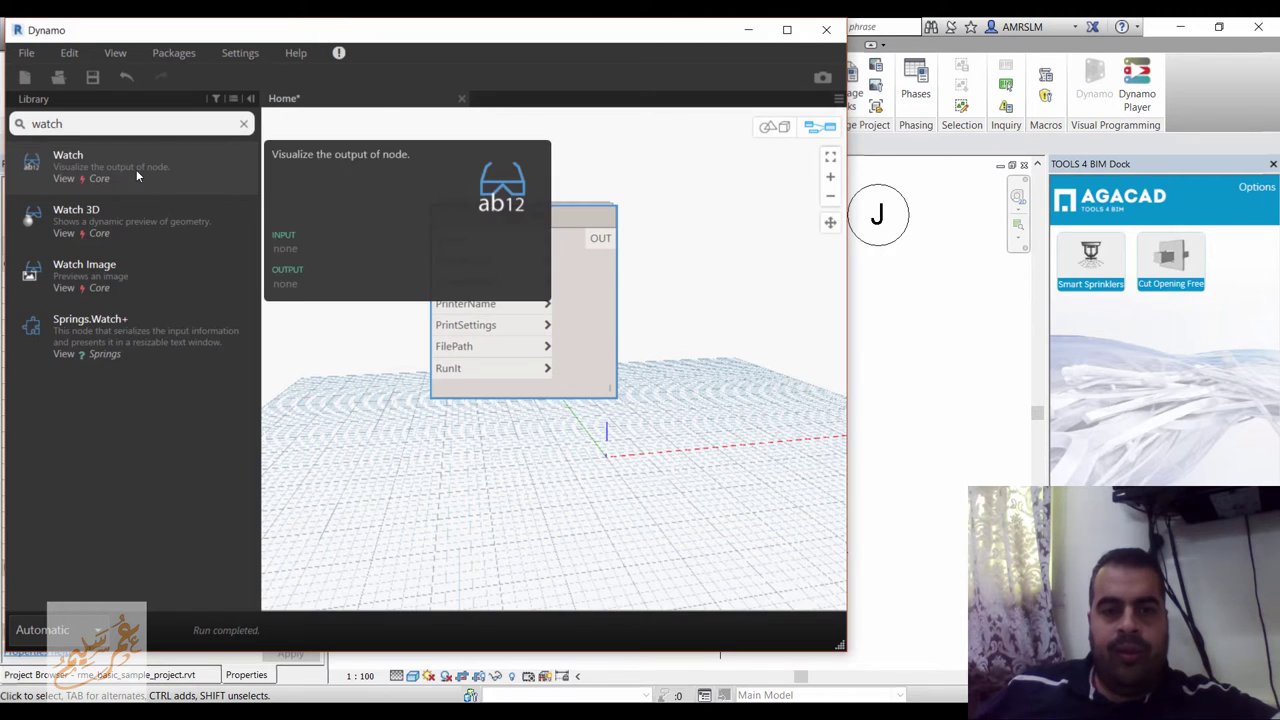
mouse_move(136, 169)
mouse_down()
mouse_move(600, 325)
mouse_move(721, 191)
mouse_up()
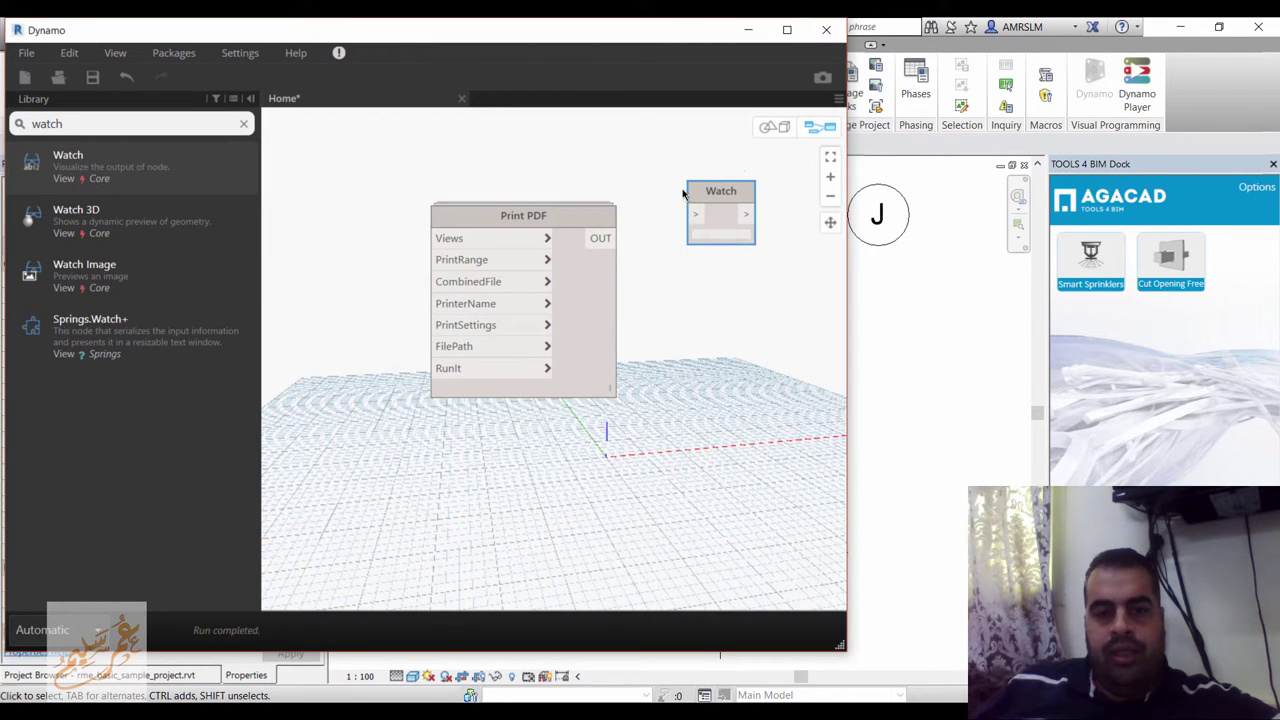
drag(606, 238, 695, 214)
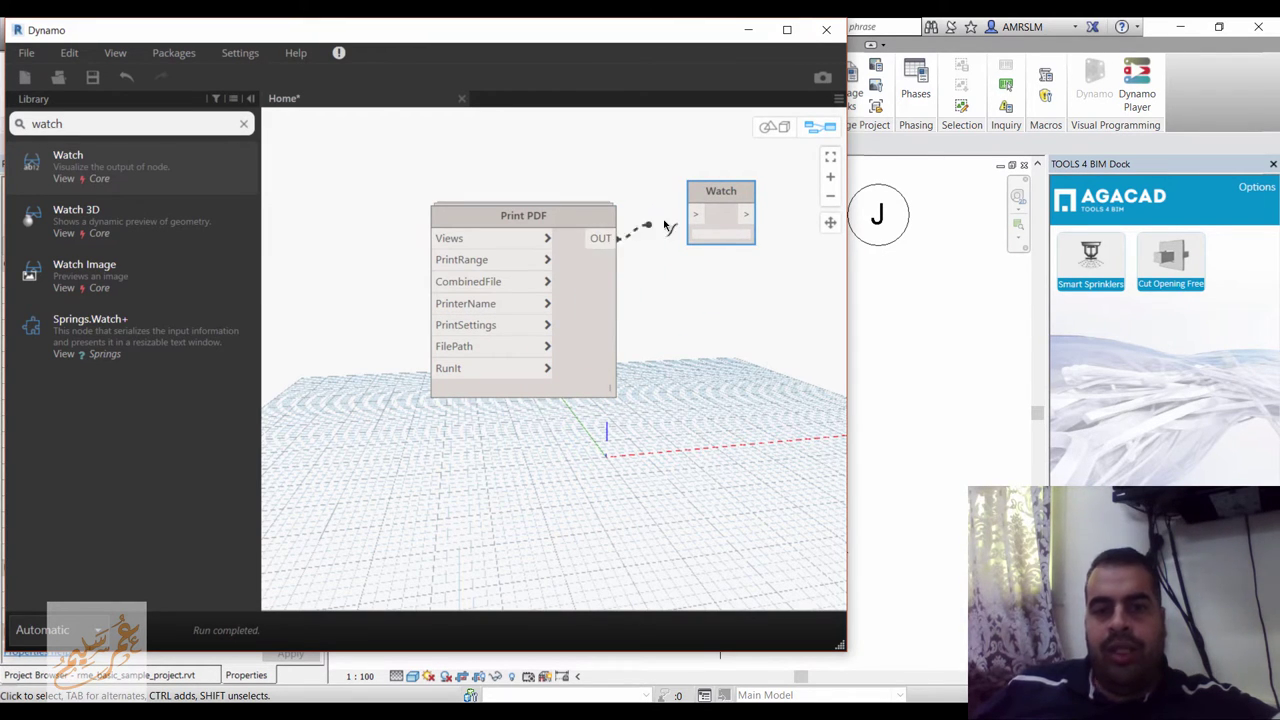
scroll(658, 272, down, 2)
scroll(586, 286, up, 1)
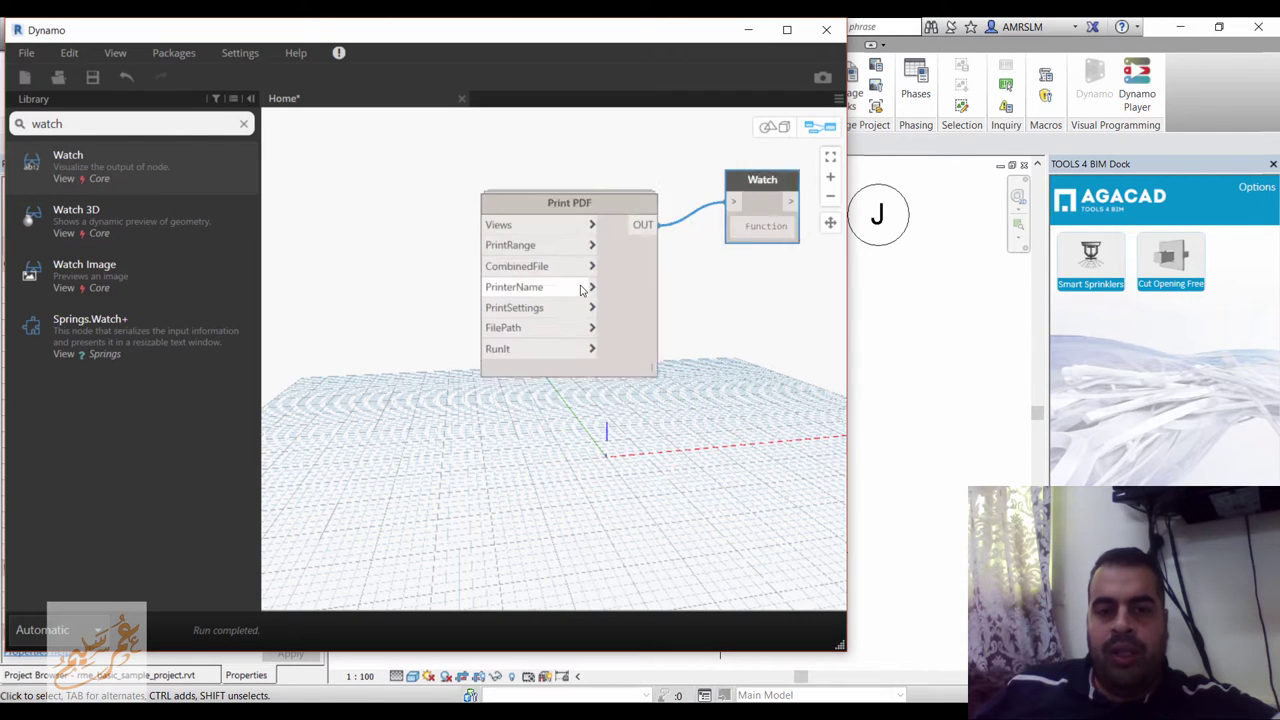
scroll(586, 280, up, 1)
middle_drag(475, 452, 562, 414)
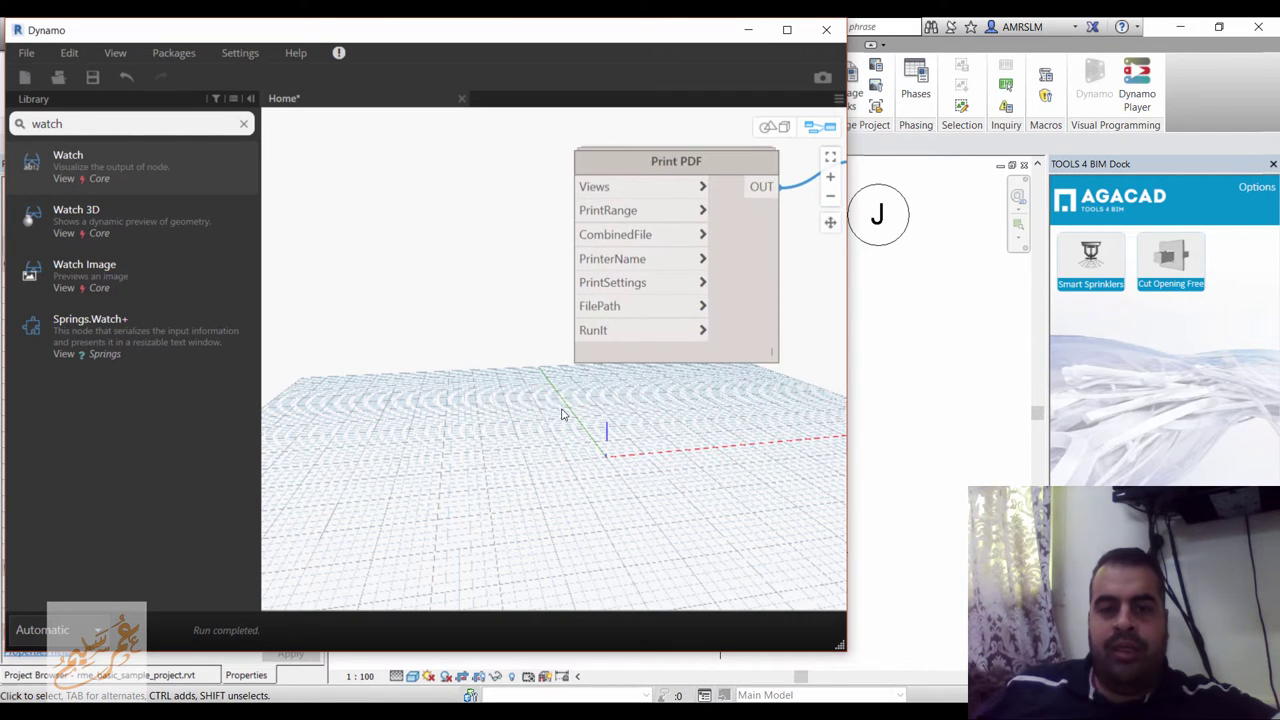
Place an Archi-lab View Sets node at the top-left of the graph.
double_click(175, 123)
text(vi)
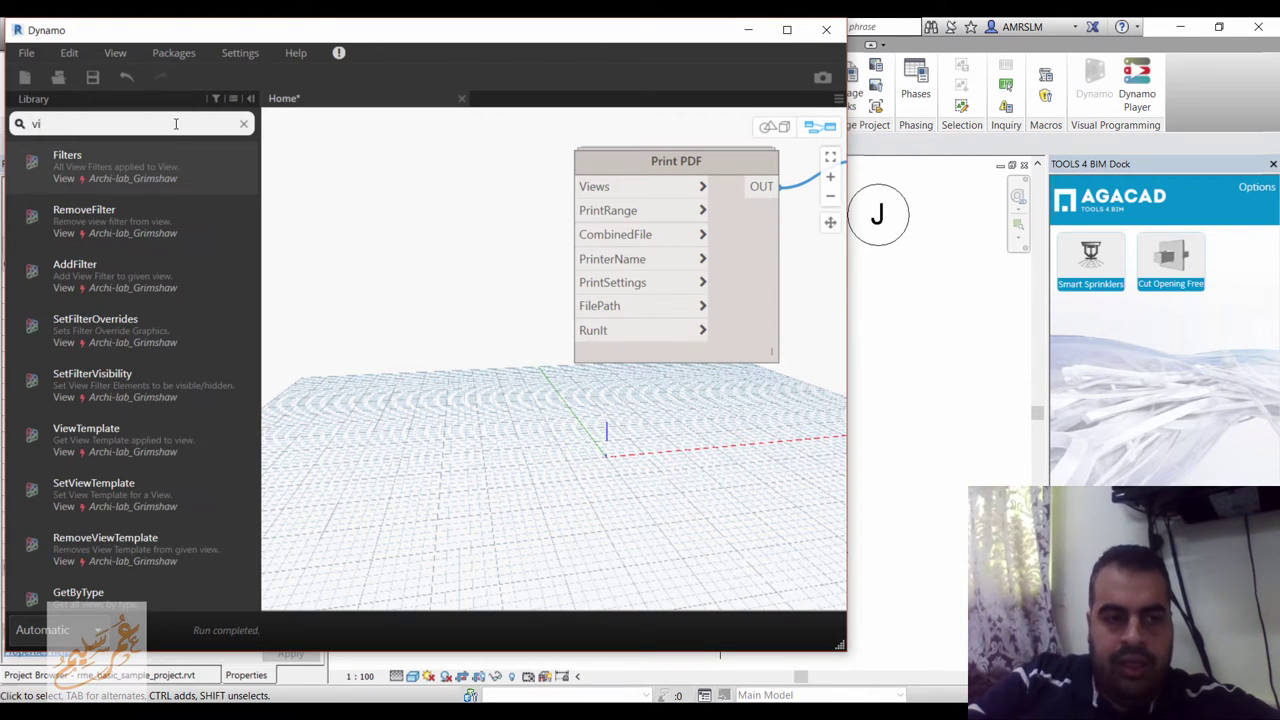
text(ew)
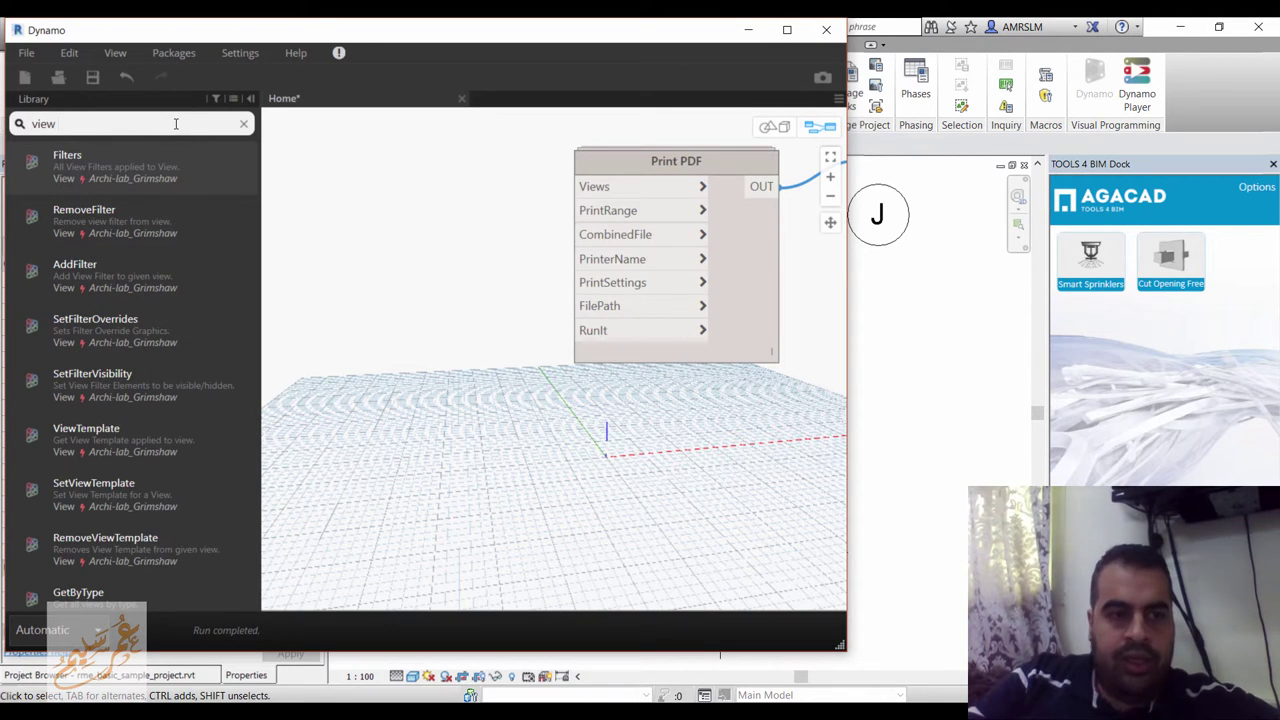
text( set)
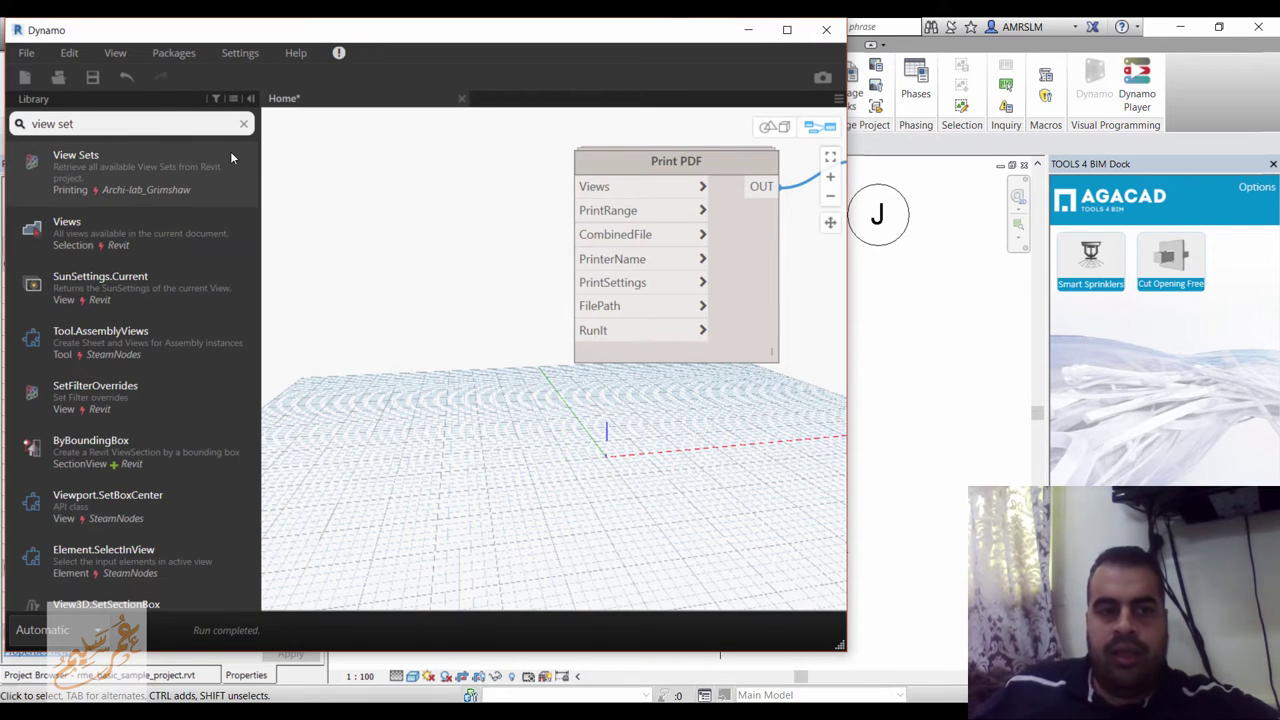
click(88, 165)
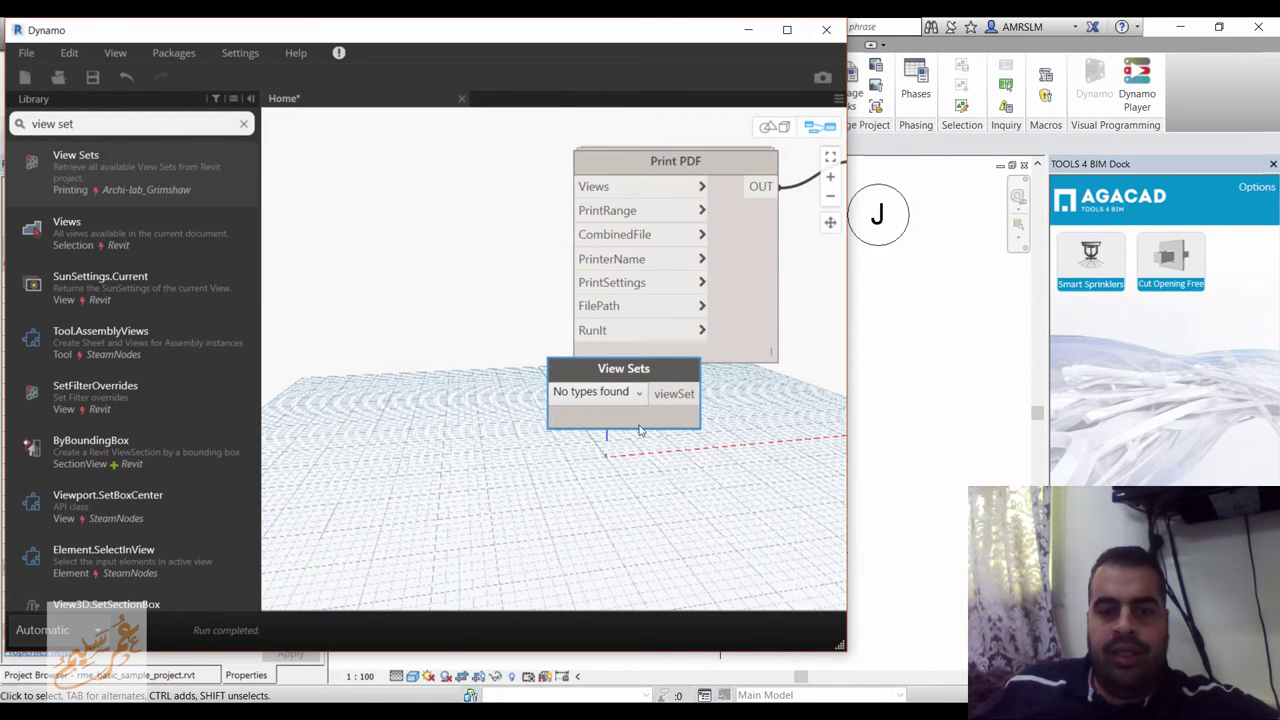
mouse_move(650, 370)
mouse_down()
mouse_move(452, 290)
mouse_move(346, 163)
mouse_up()
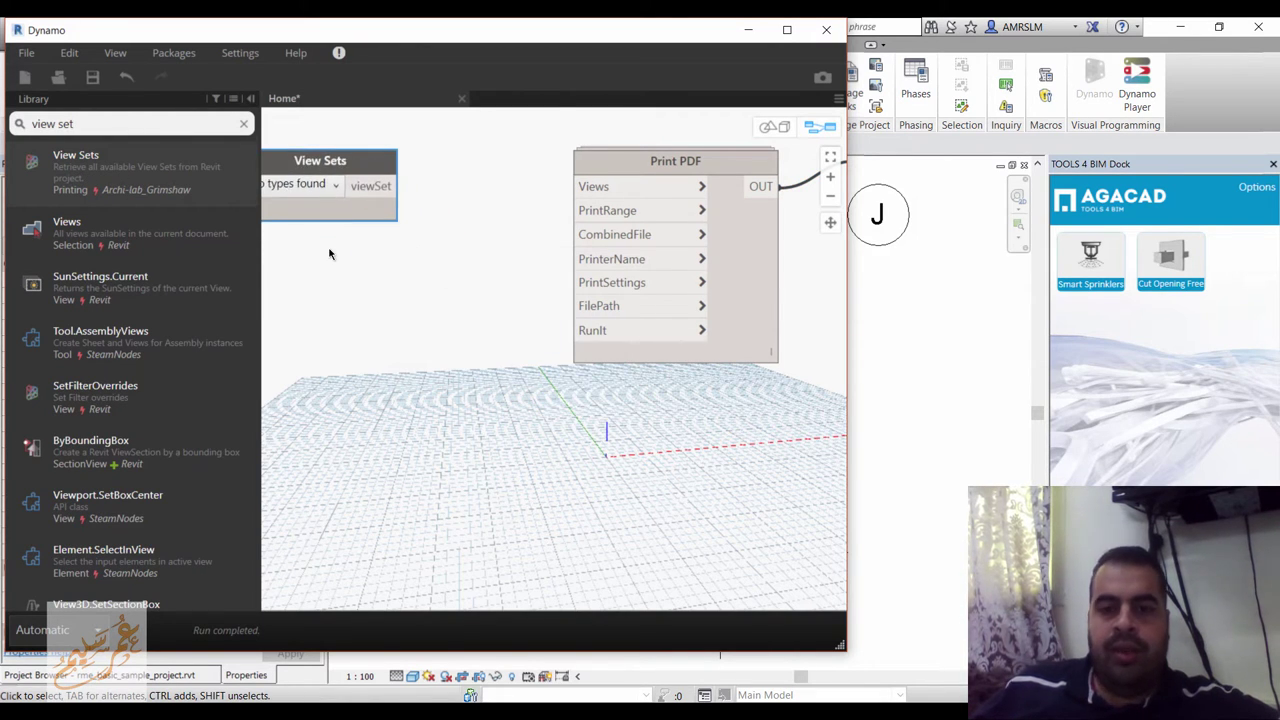
click(127, 123)
text(ge)
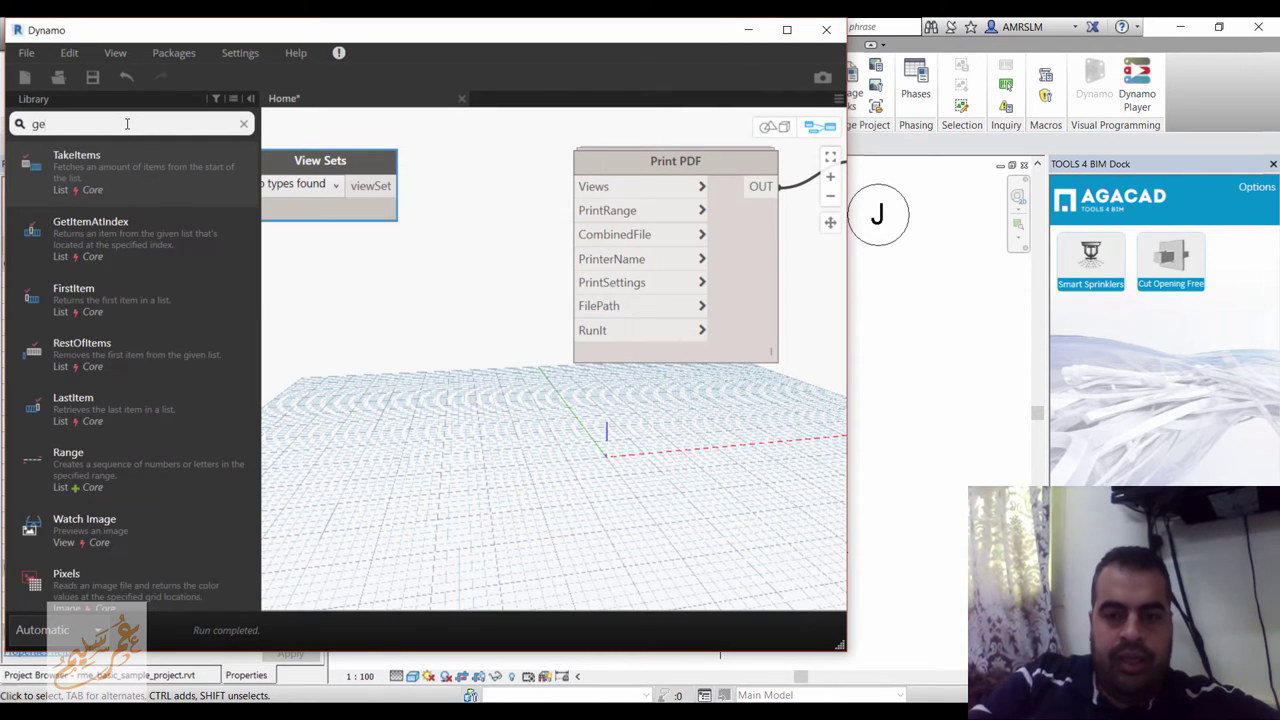
text(t view)
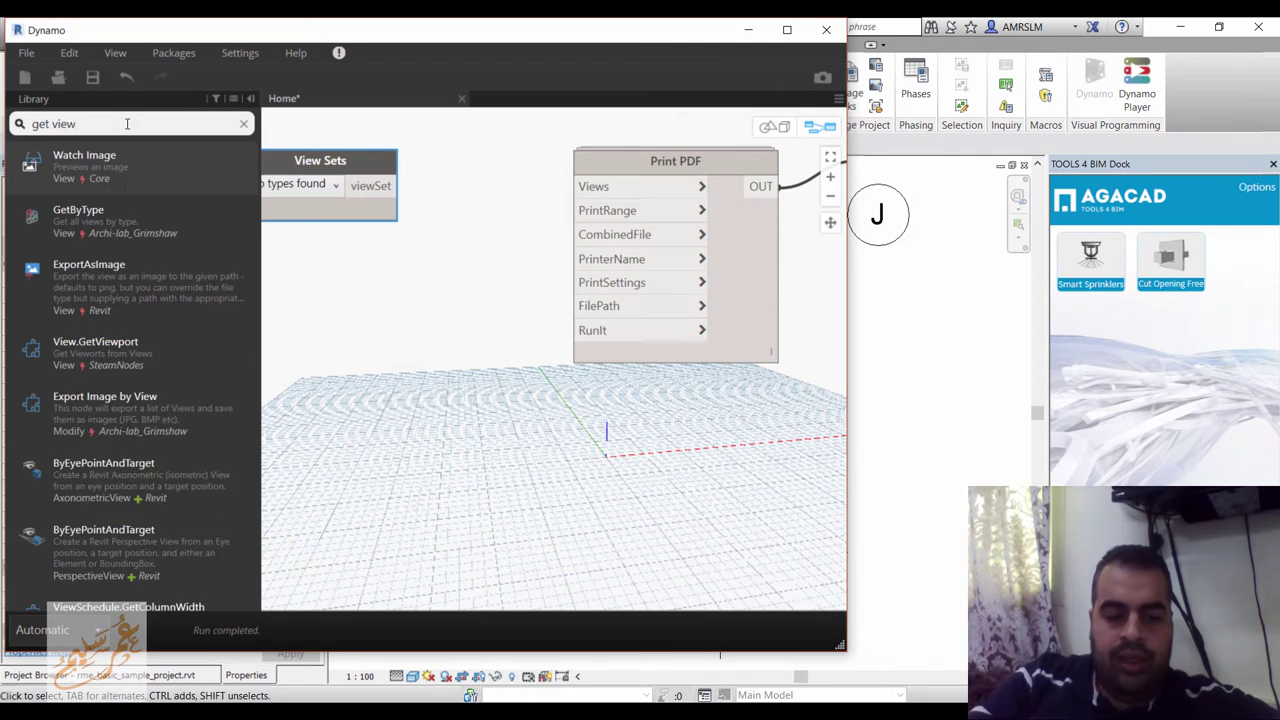
text(s)
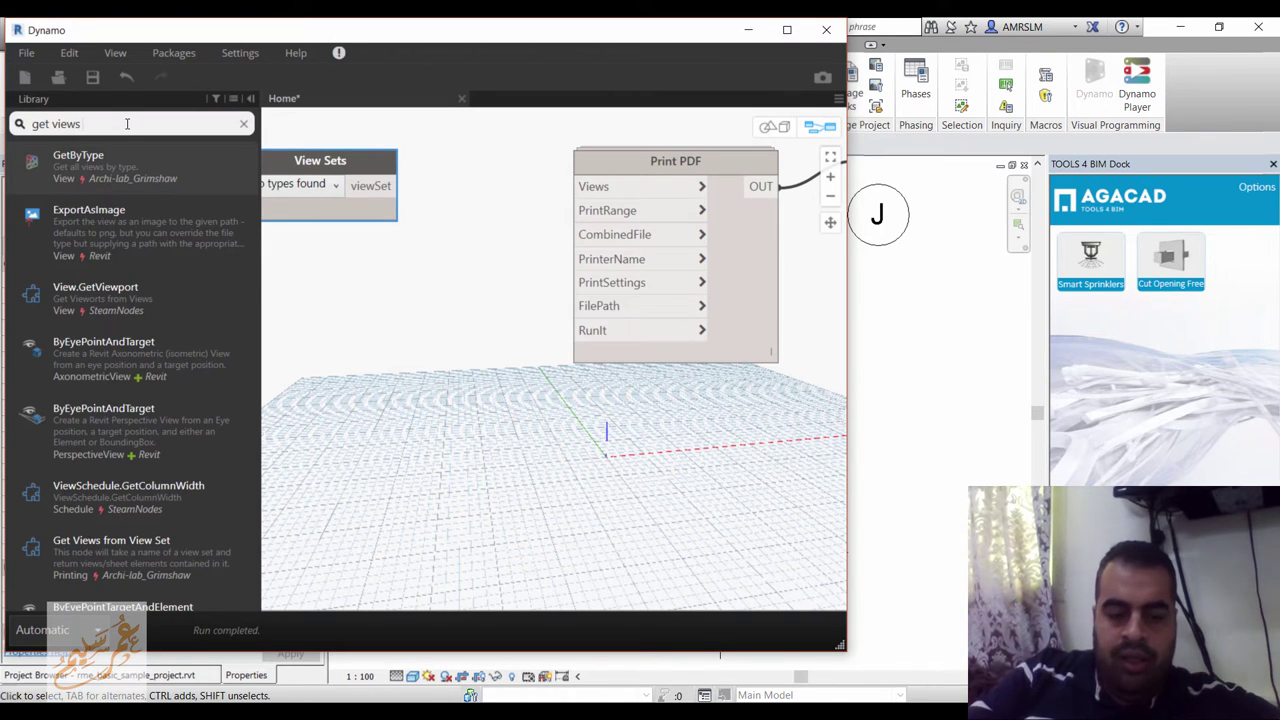
text( fr)
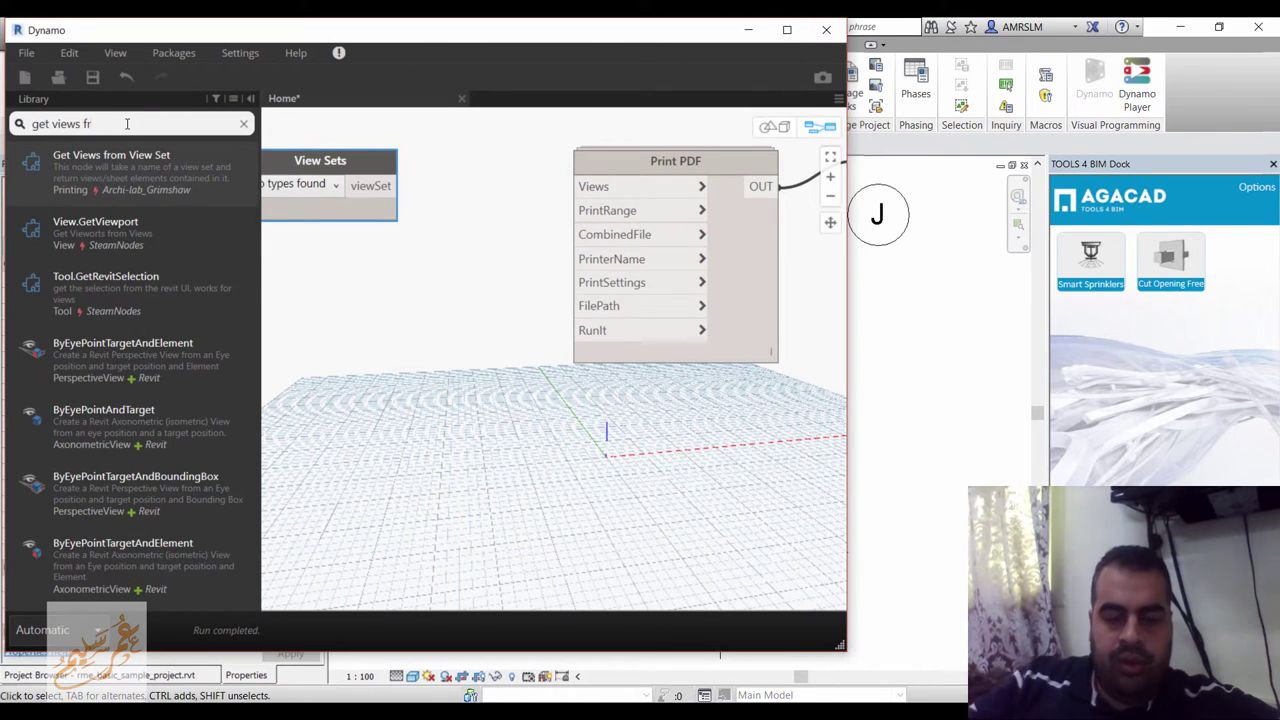
text(om)
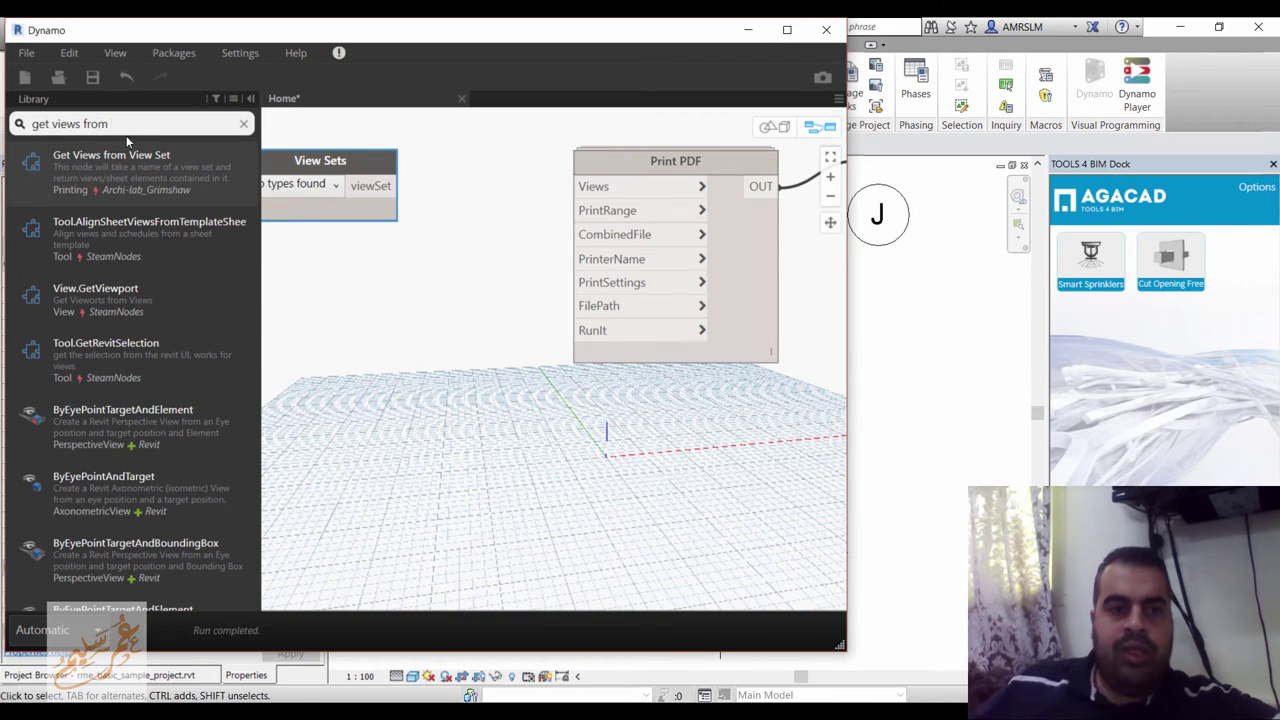
Add Get Views from View Set, fed by View Sets, and wire its Views into Print PDF.
click(135, 165)
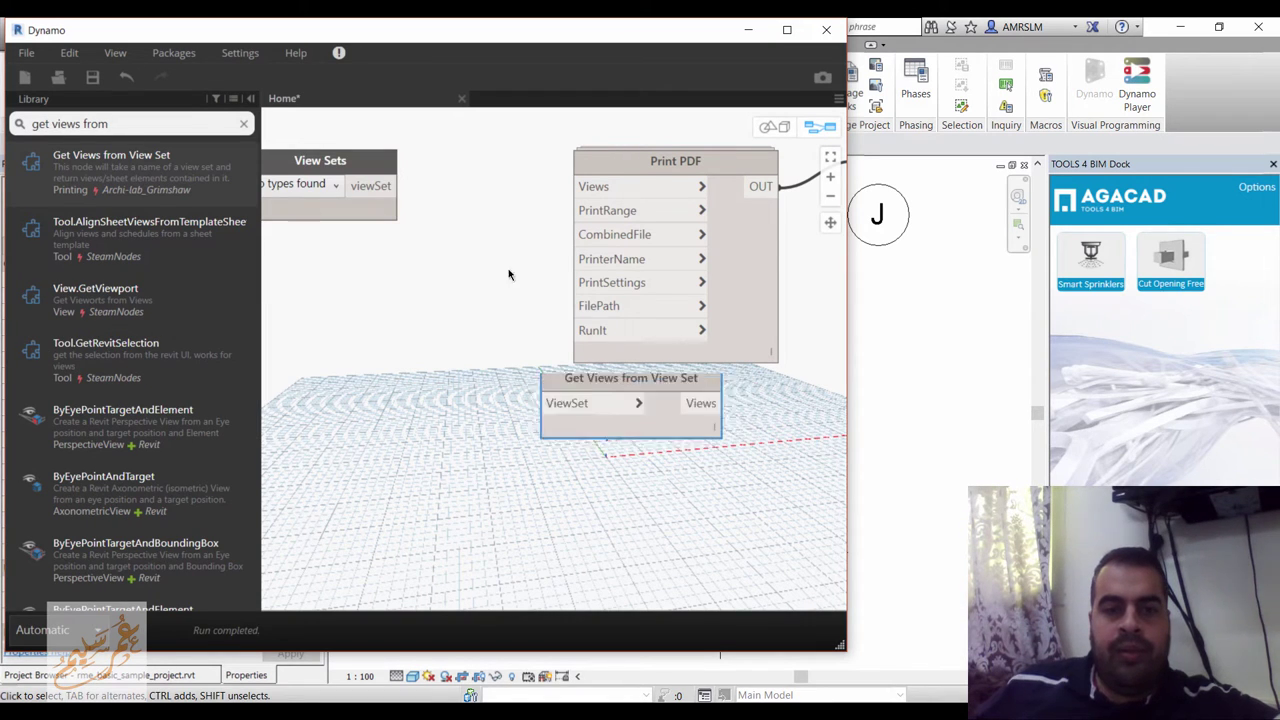
drag(650, 388, 429, 162)
mouse_move(318, 161)
mouse_down()
mouse_move(290, 161)
mouse_move(347, 192)
mouse_move(375, 190)
mouse_up()
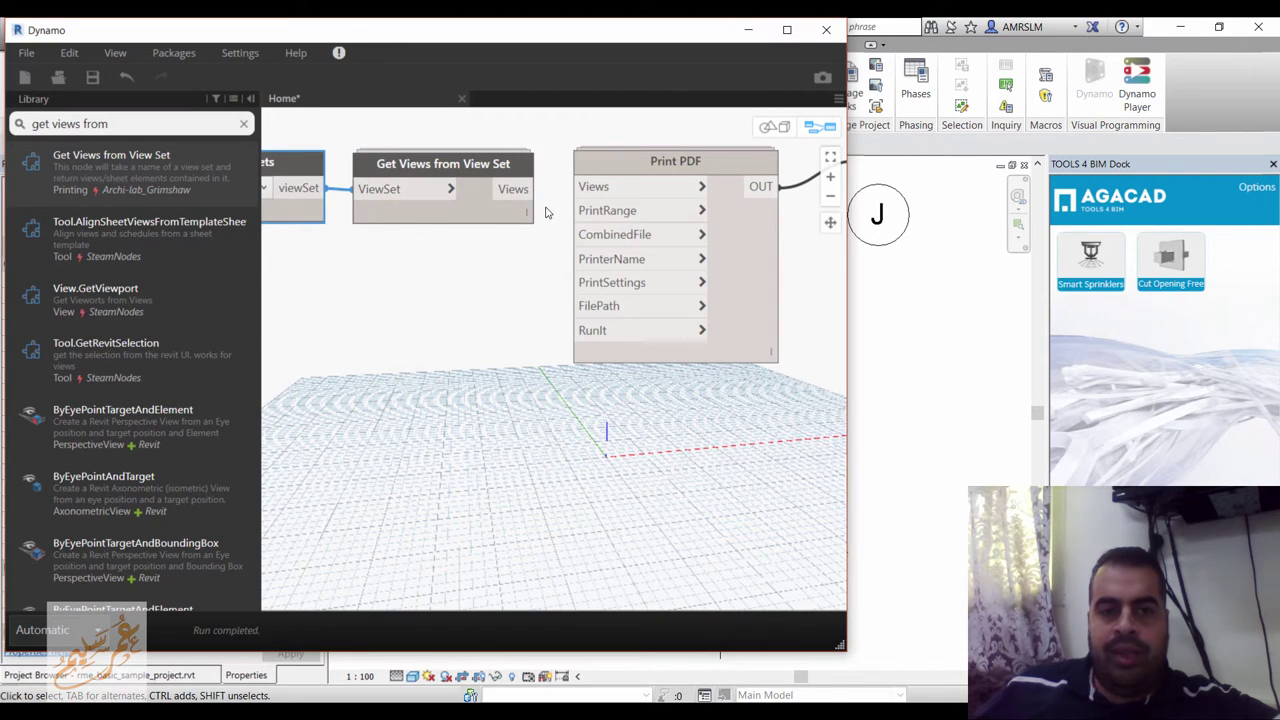
mouse_move(532, 188)
mouse_down()
mouse_move(600, 175)
mouse_move(604, 186)
mouse_up()
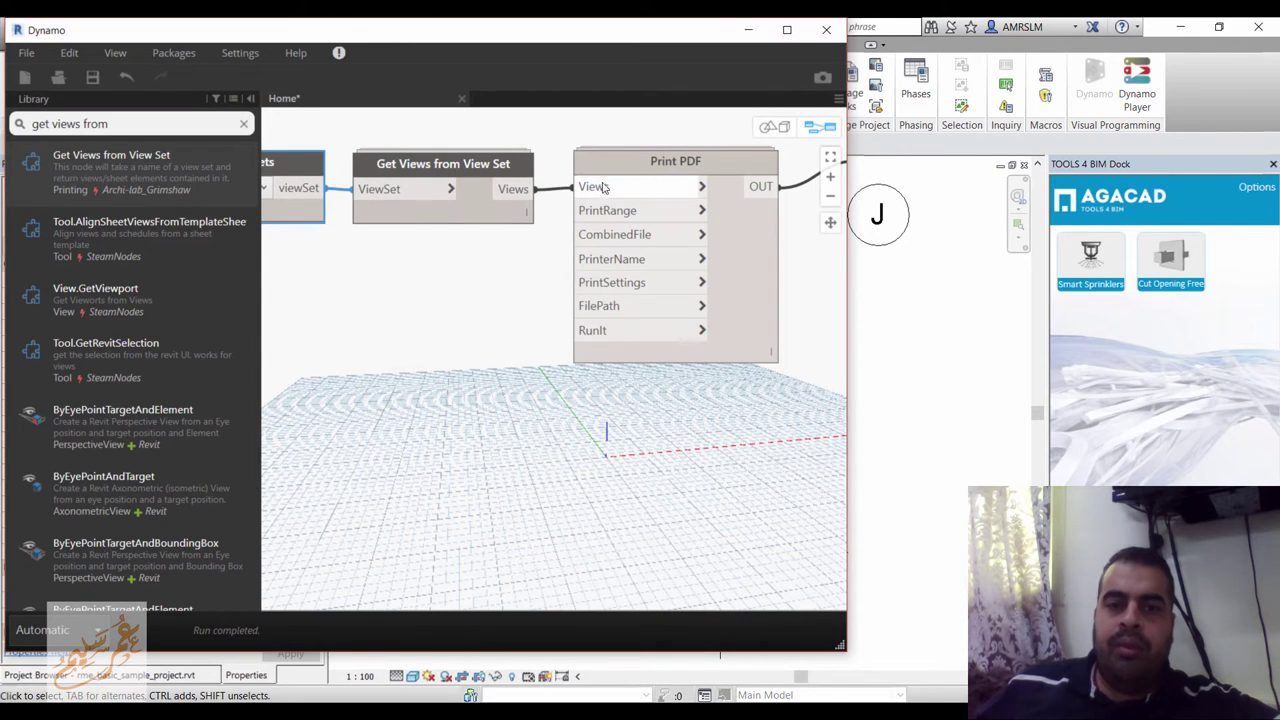
middle_drag(517, 266, 597, 236)
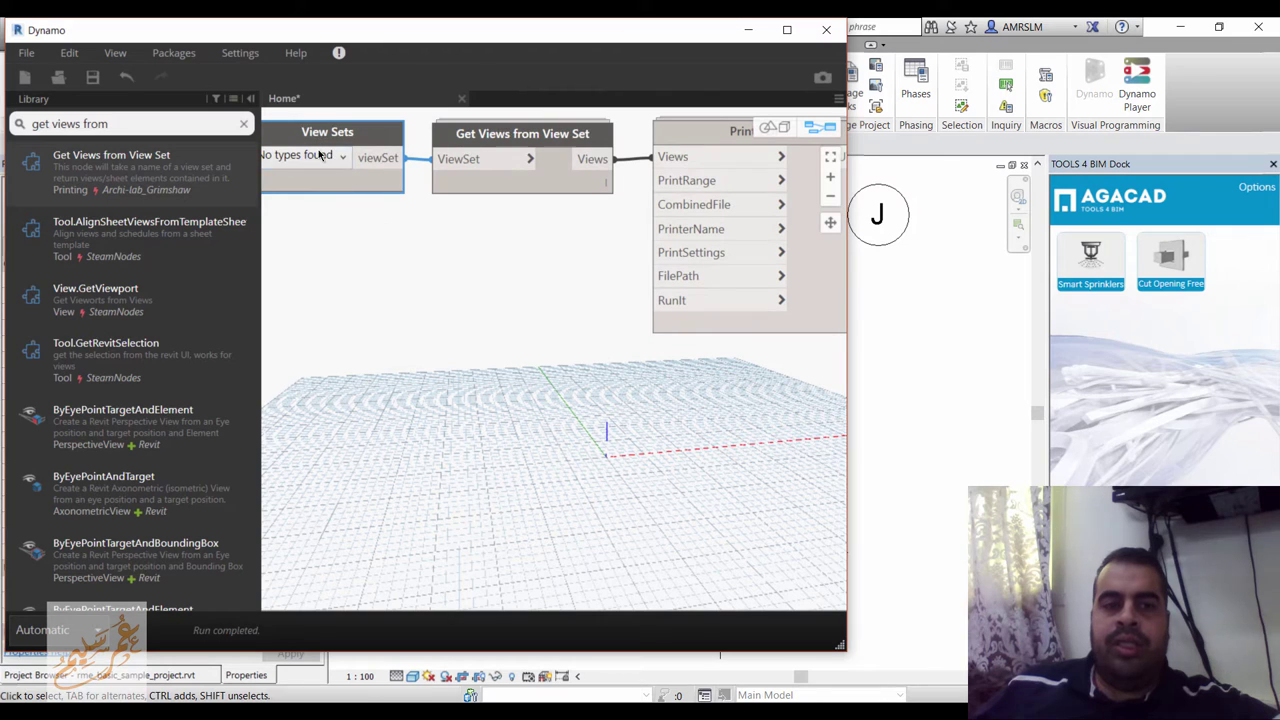
Move the View Sets and Get Views from View Set nodes higher up.
click(320, 155)
click(300, 212)
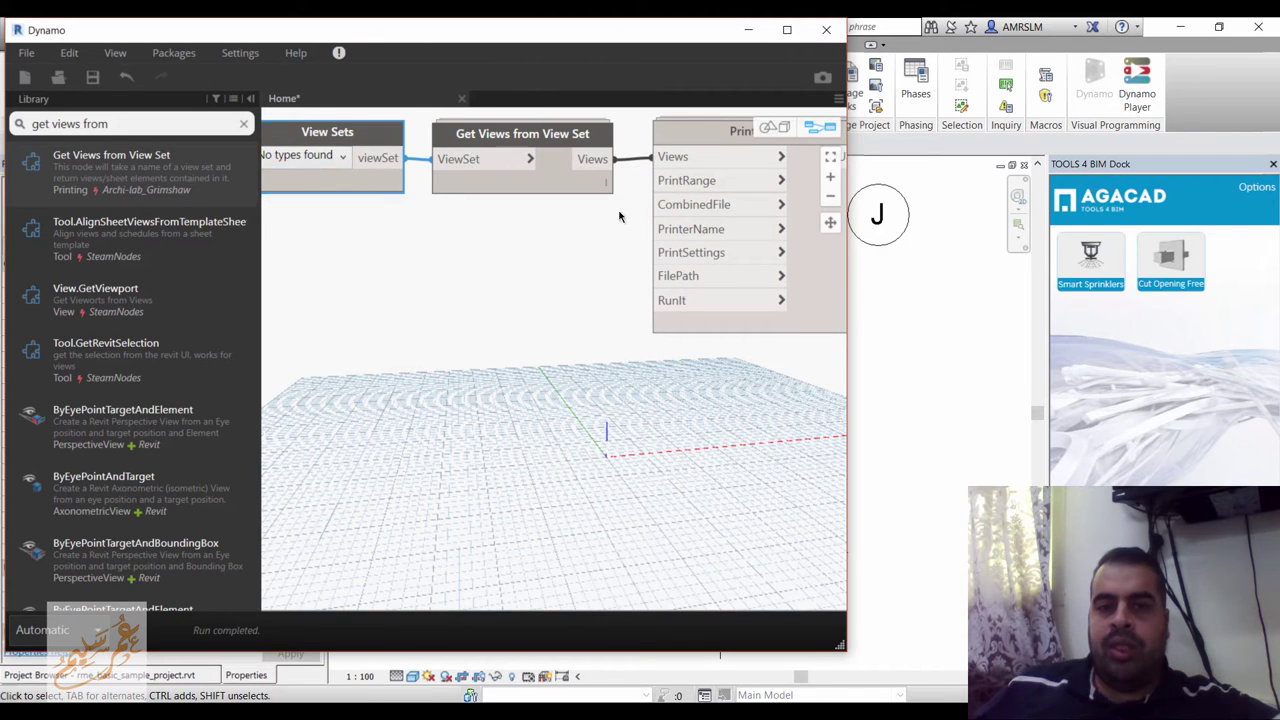
middle_drag(507, 328, 495, 362)
mouse_move(494, 361)
mouse_down()
mouse_move(391, 200)
mouse_move(317, 178)
mouse_up()
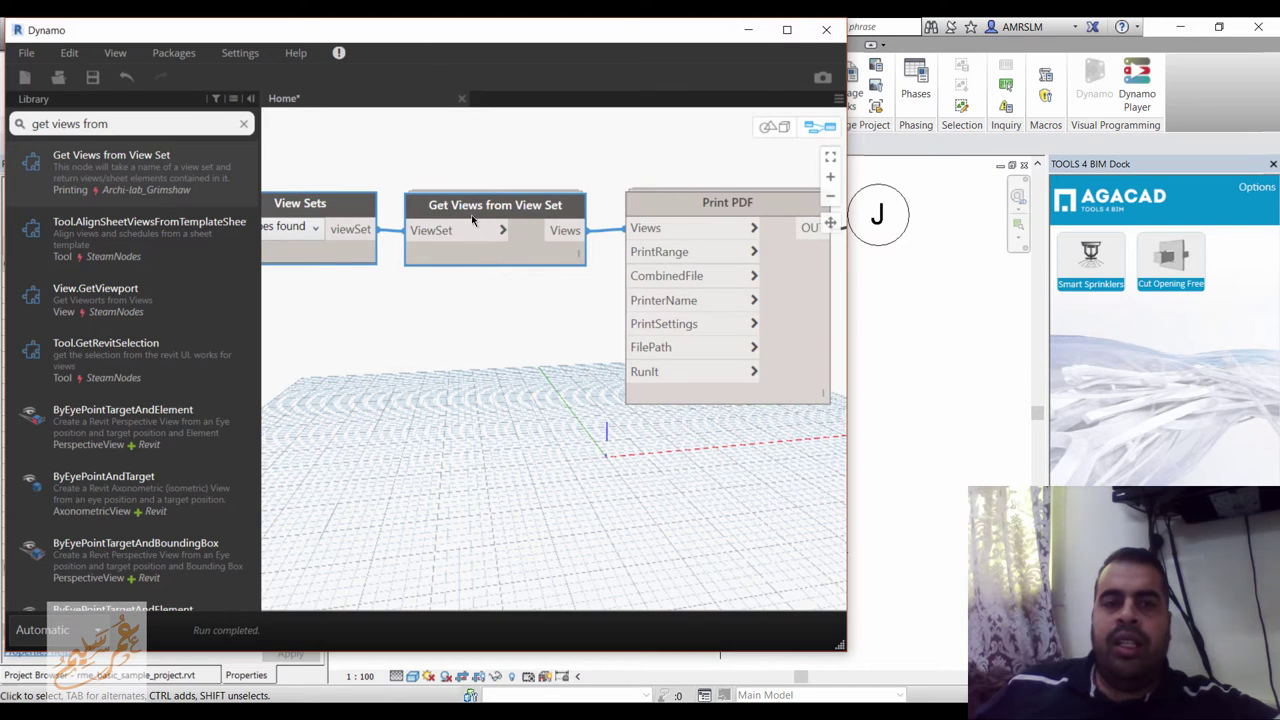
drag(474, 208, 463, 135)
click(485, 285)
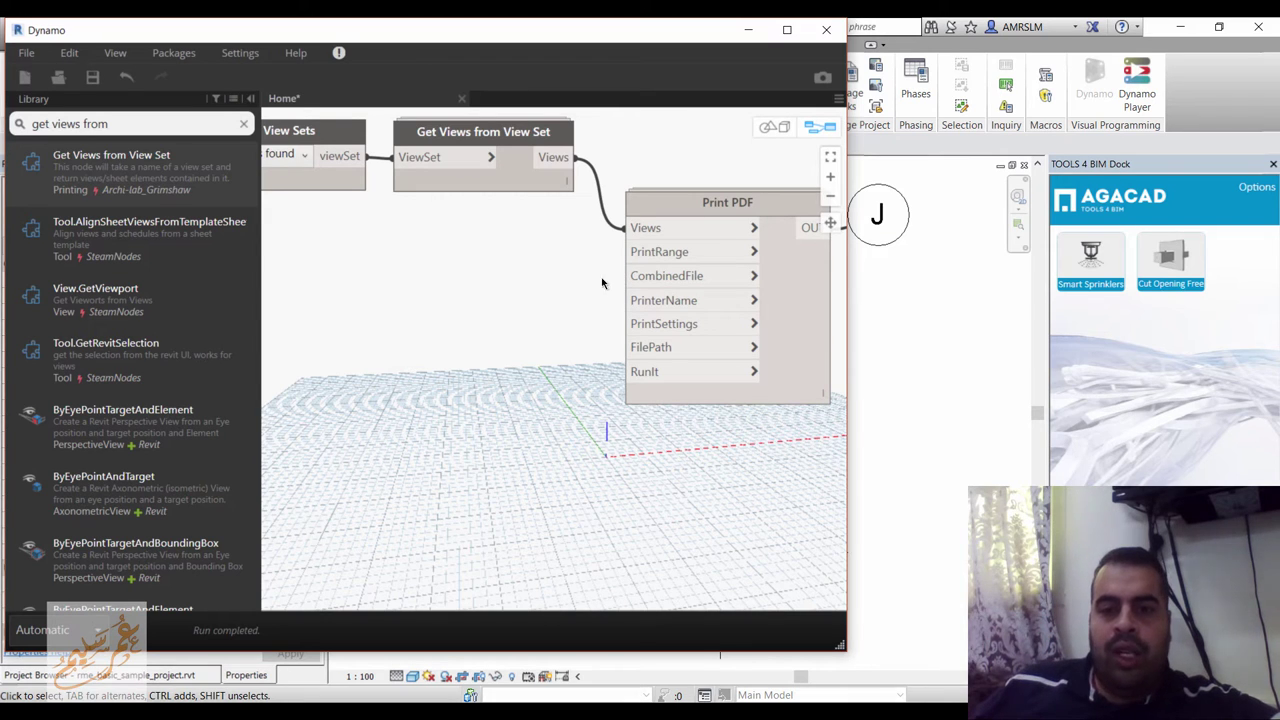
click(182, 124)
Wire a Print Range node, left on Current, into Print PDF's PrintRange input.
text(prin)
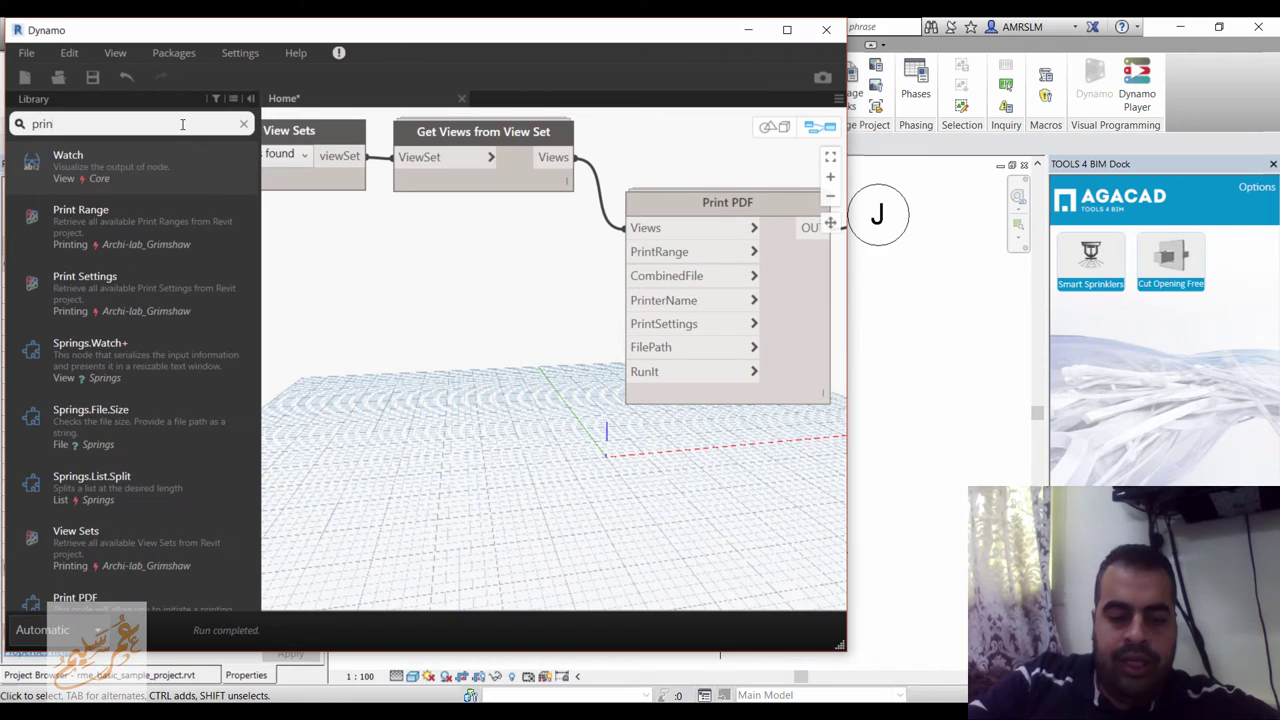
text(t rang)
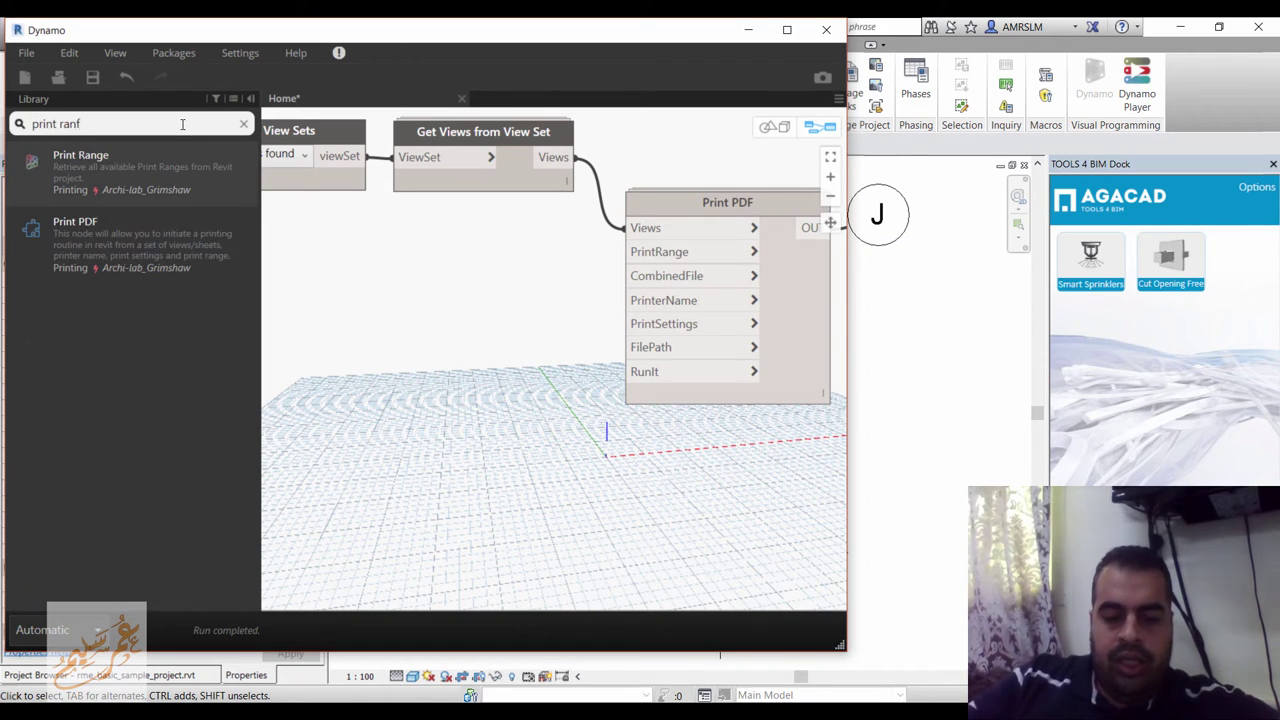
key(BackSpace)
text(ge)
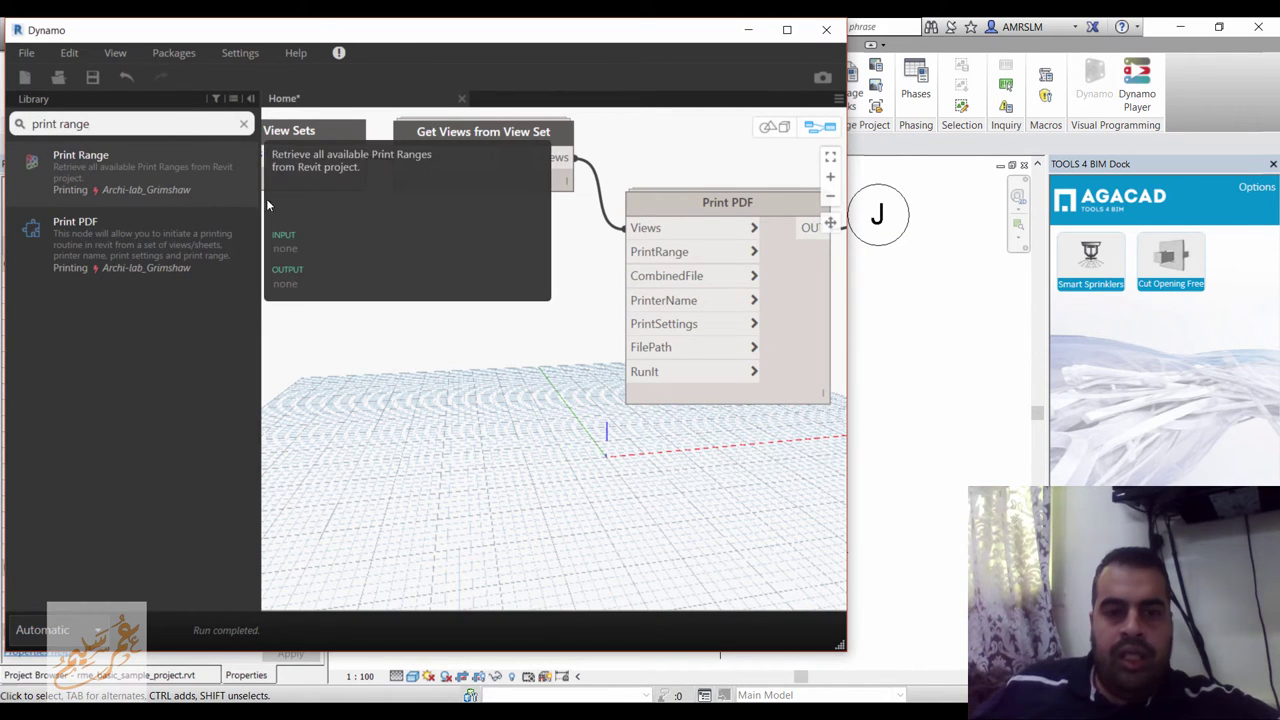
mouse_move(146, 152)
mouse_down()
mouse_move(655, 390)
mouse_move(407, 222)
mouse_up()
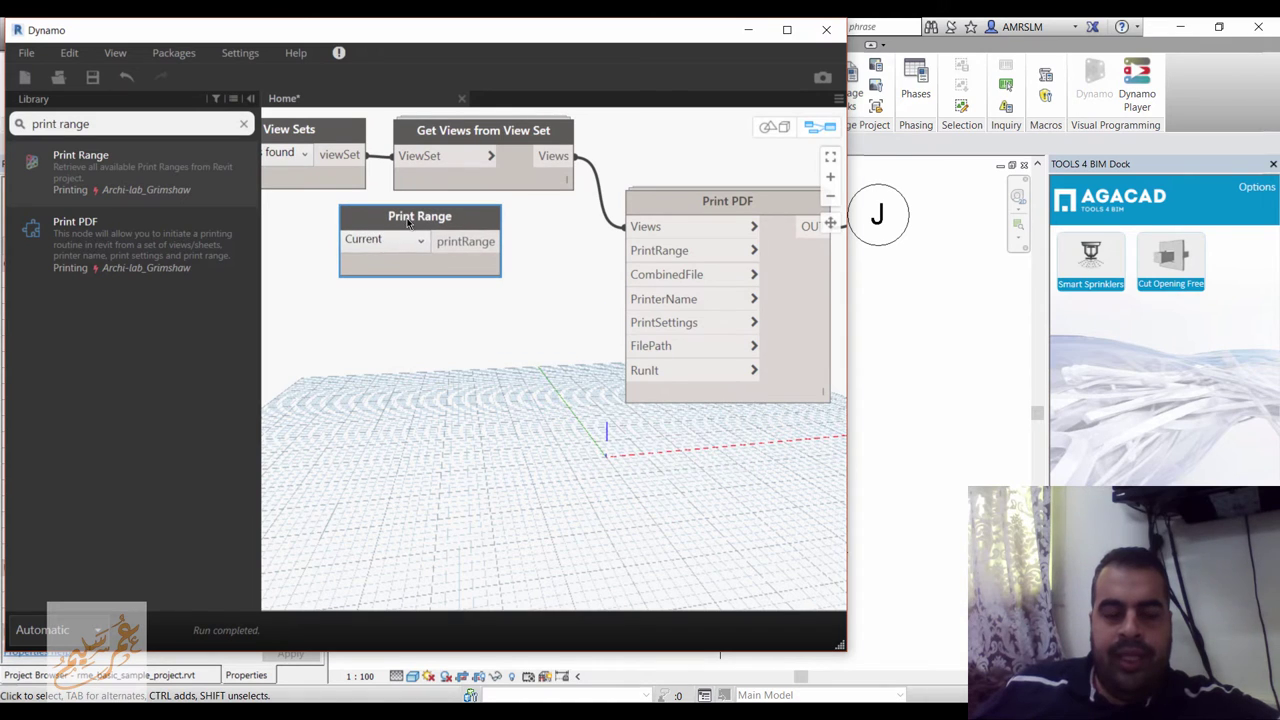
drag(500, 240, 632, 250)
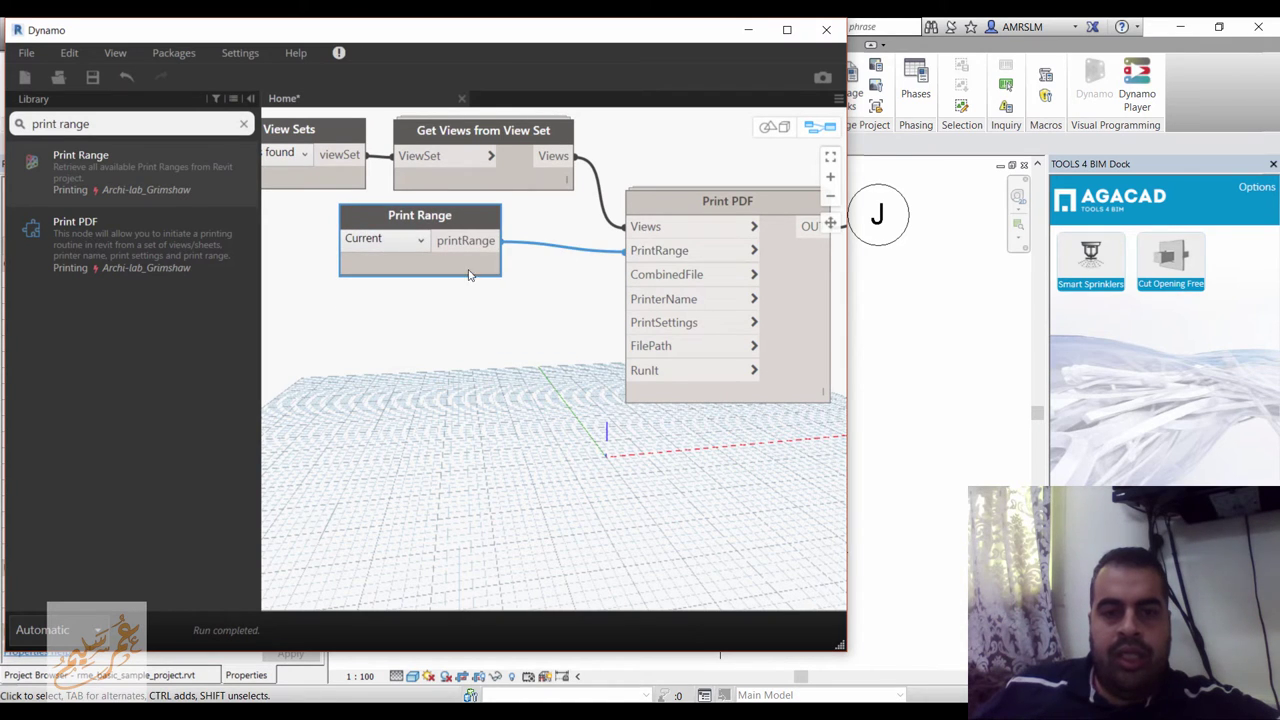
click(417, 242)
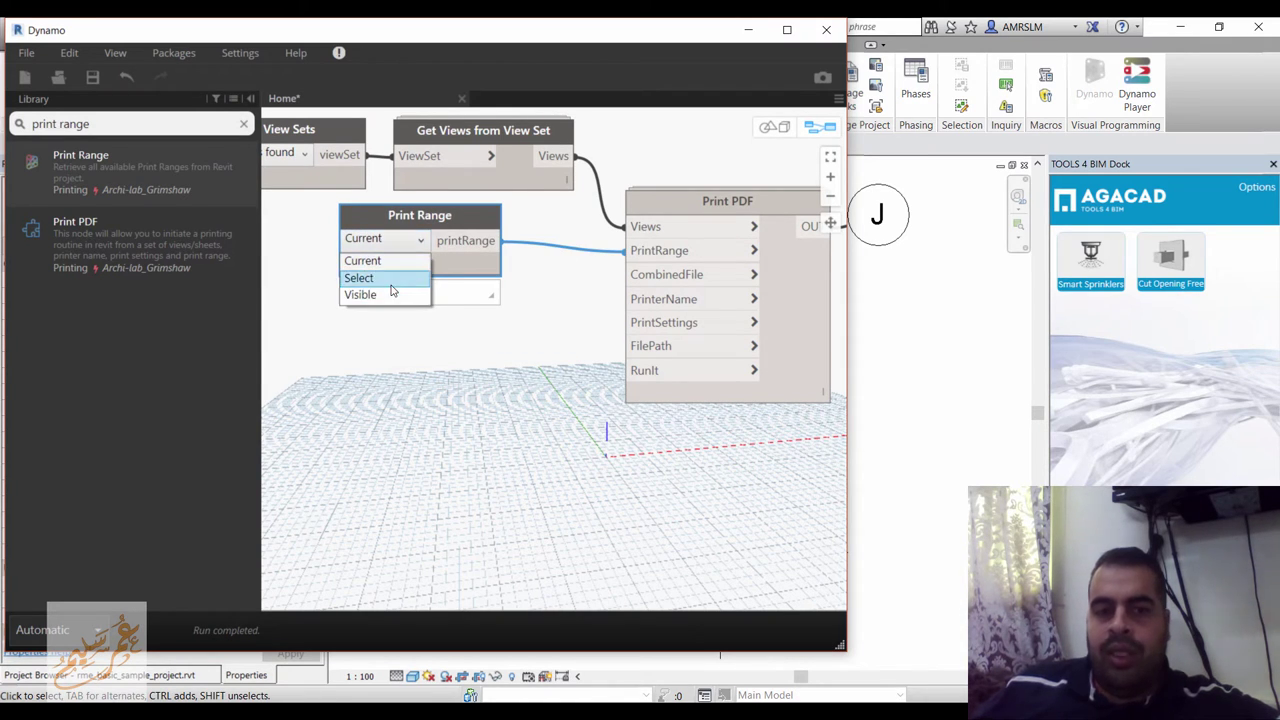
click(437, 235)
click(528, 360)
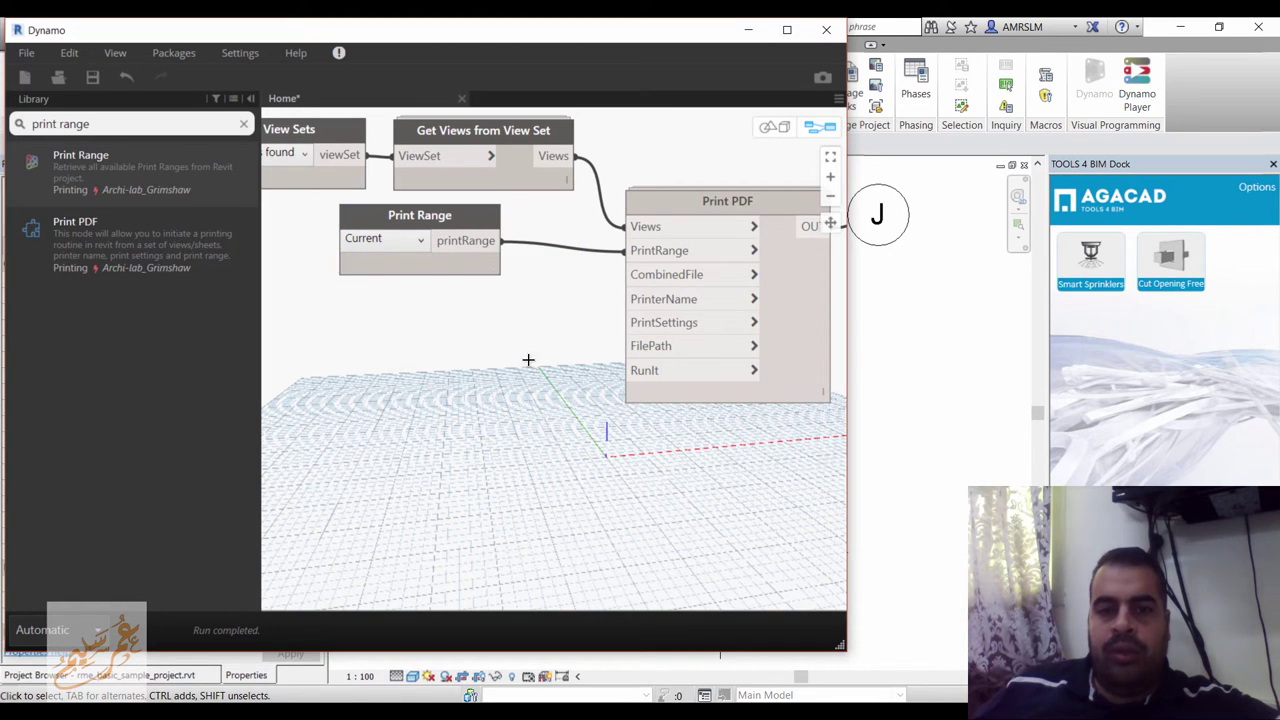
triple_click(181, 126)
Place a False Boolean left of Print PDF and connect it to CombinedFile.
text(b)
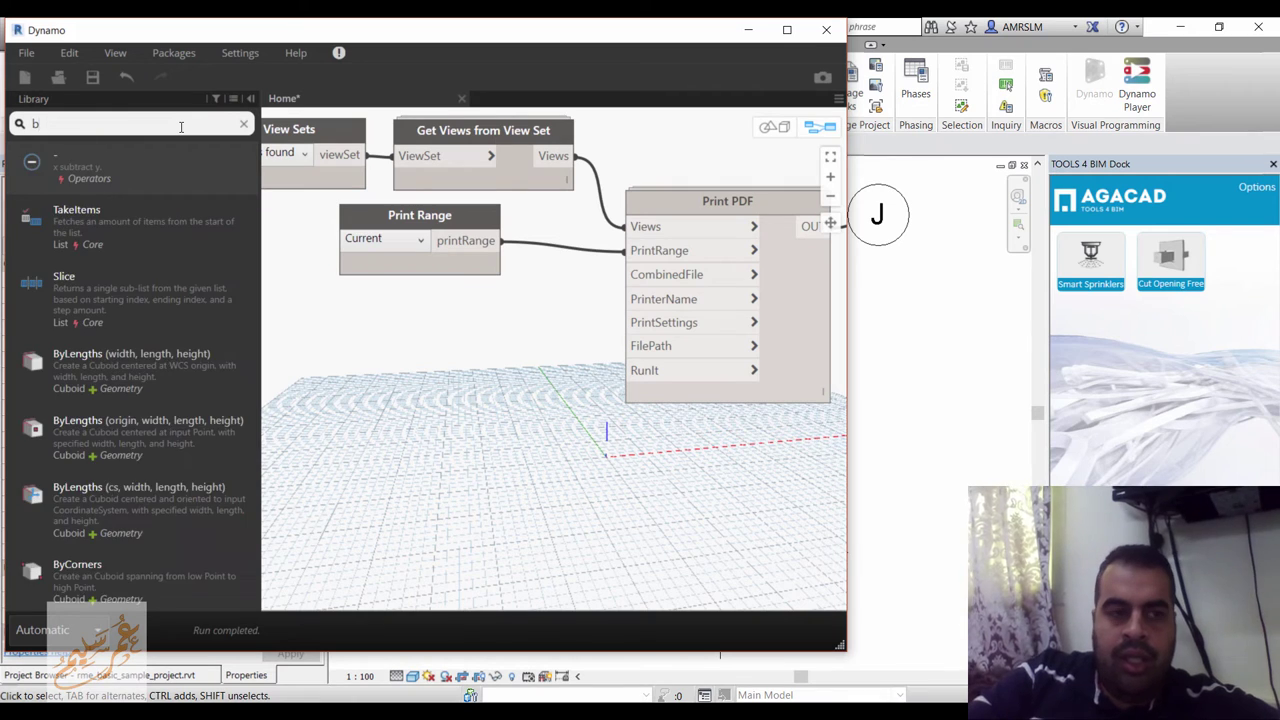
text(ool)
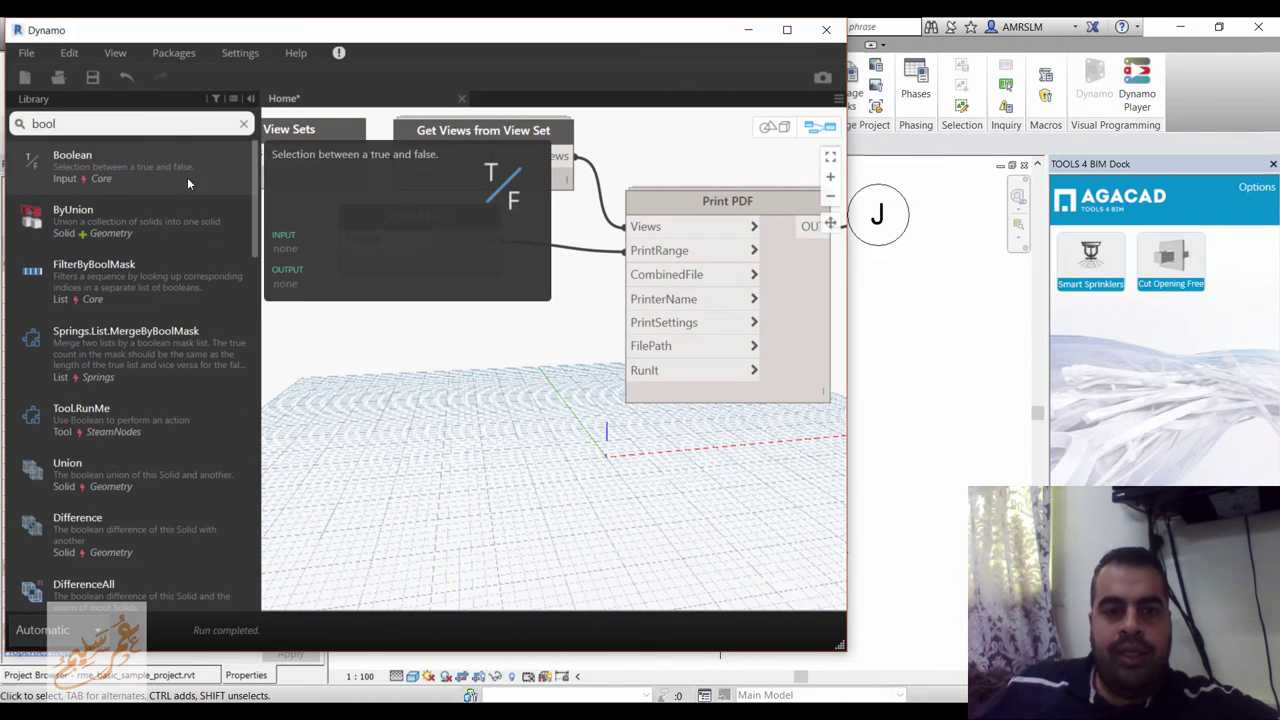
click(187, 175)
drag(512, 331, 289, 296)
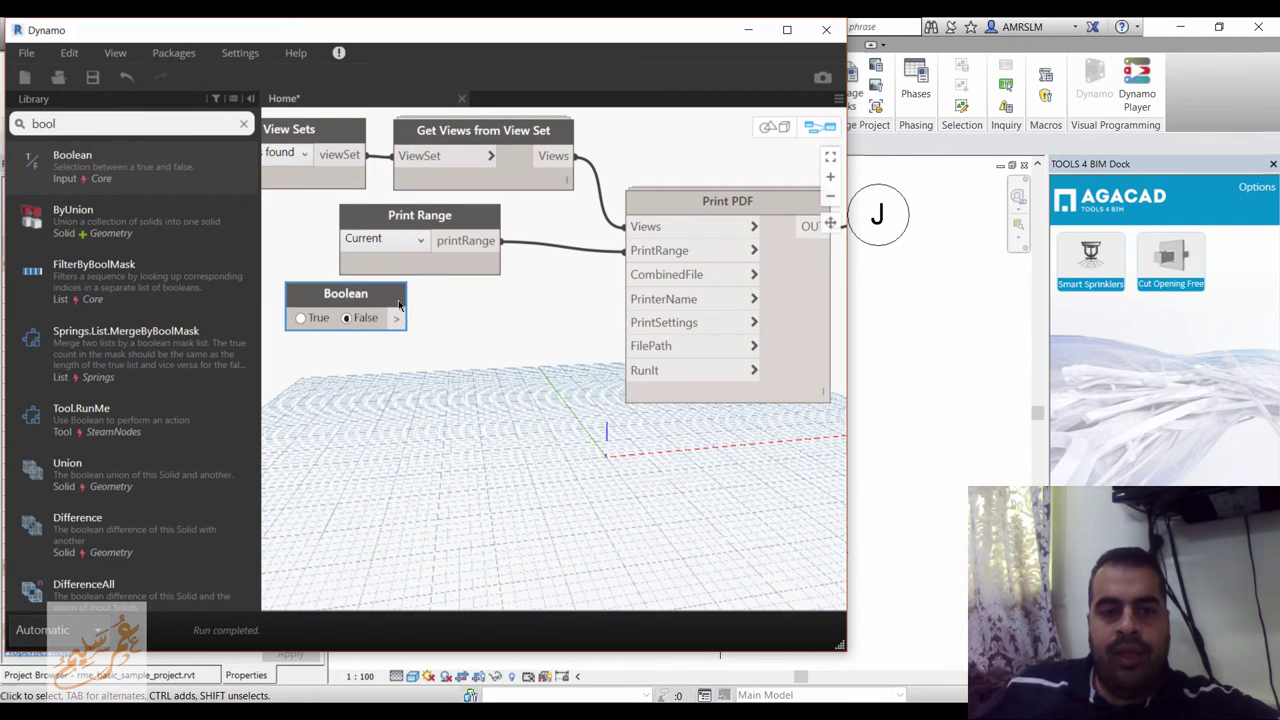
click(396, 318)
click(648, 284)
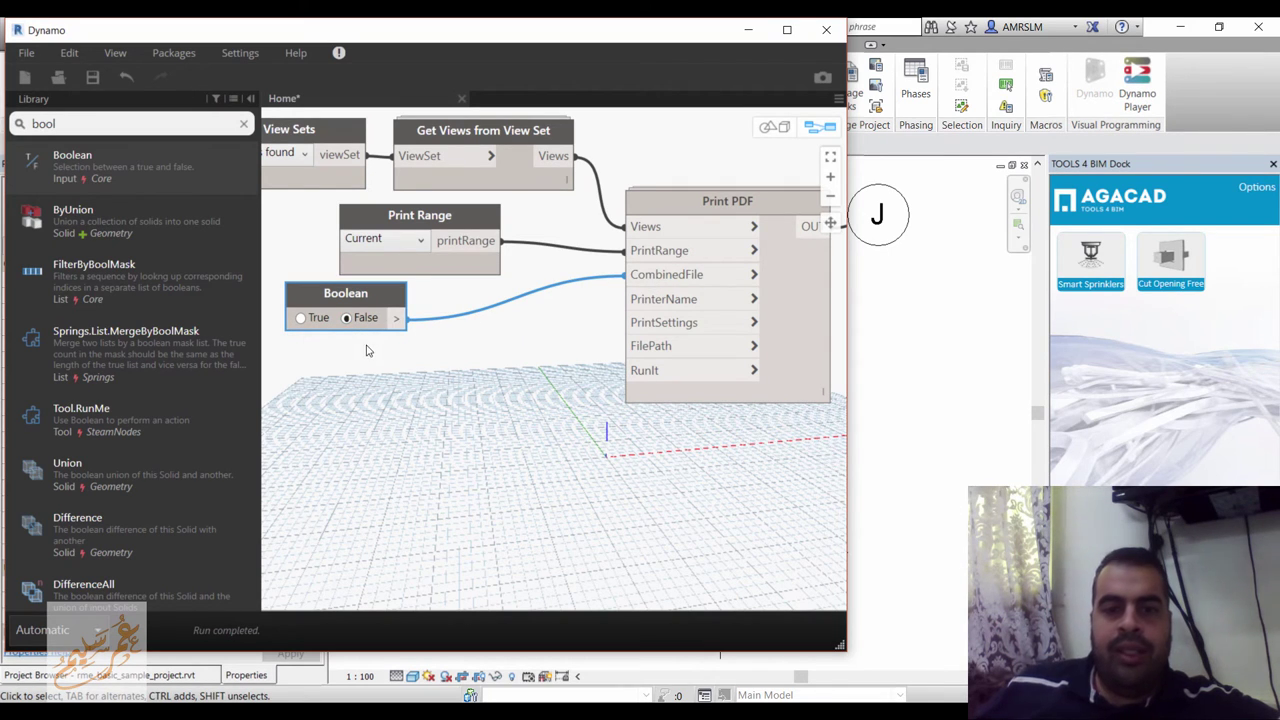
click(221, 127)
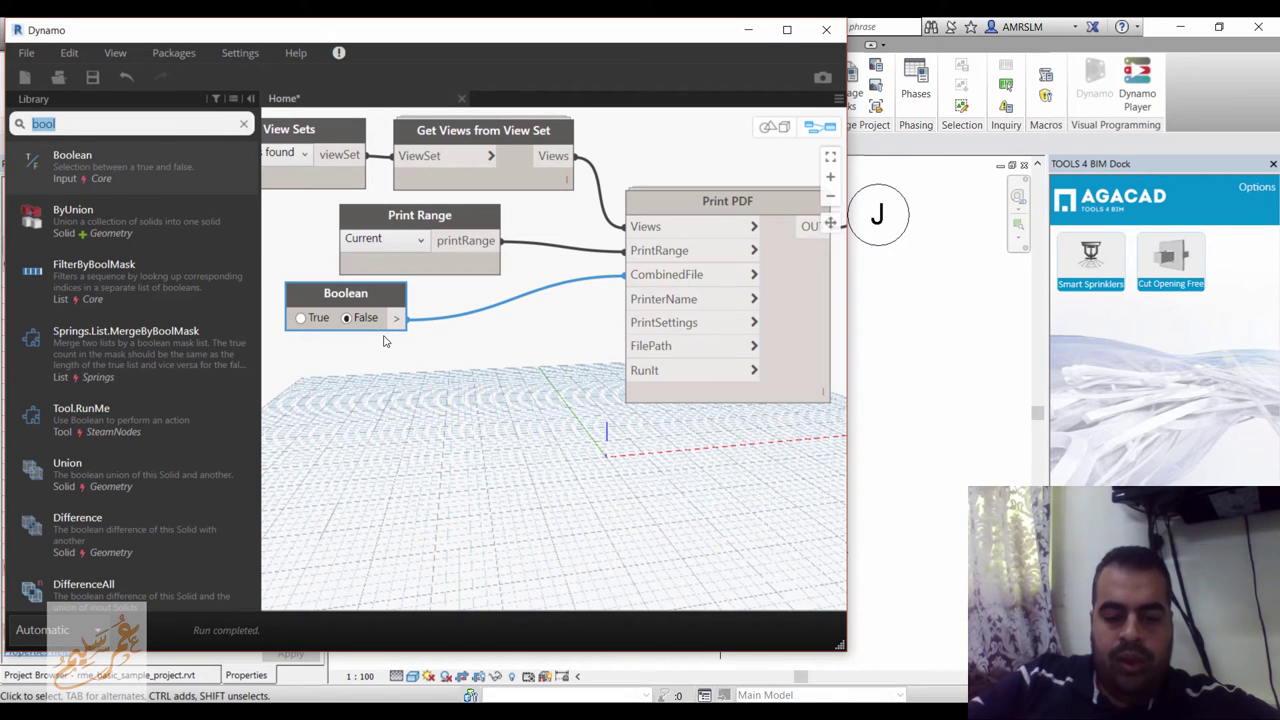
Add a Code Block below the Boolean containing the string "adobe pdf"; for the printer name.
text(c)
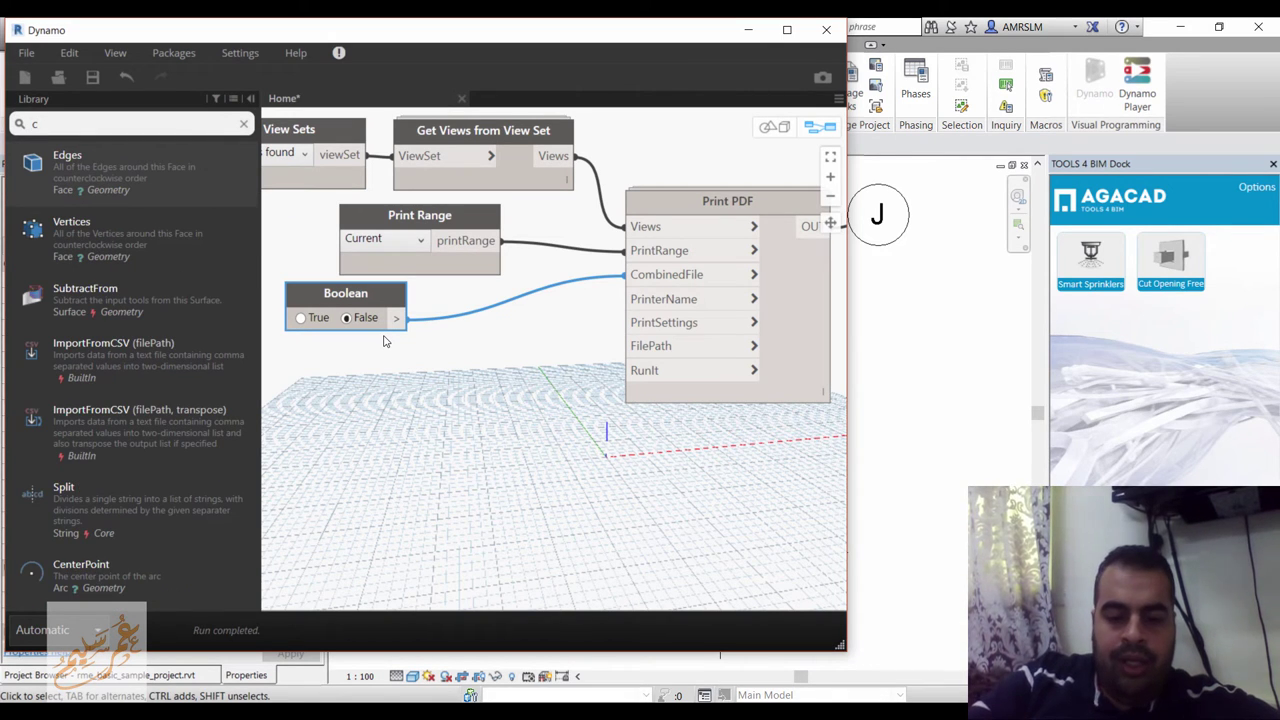
text(ode)
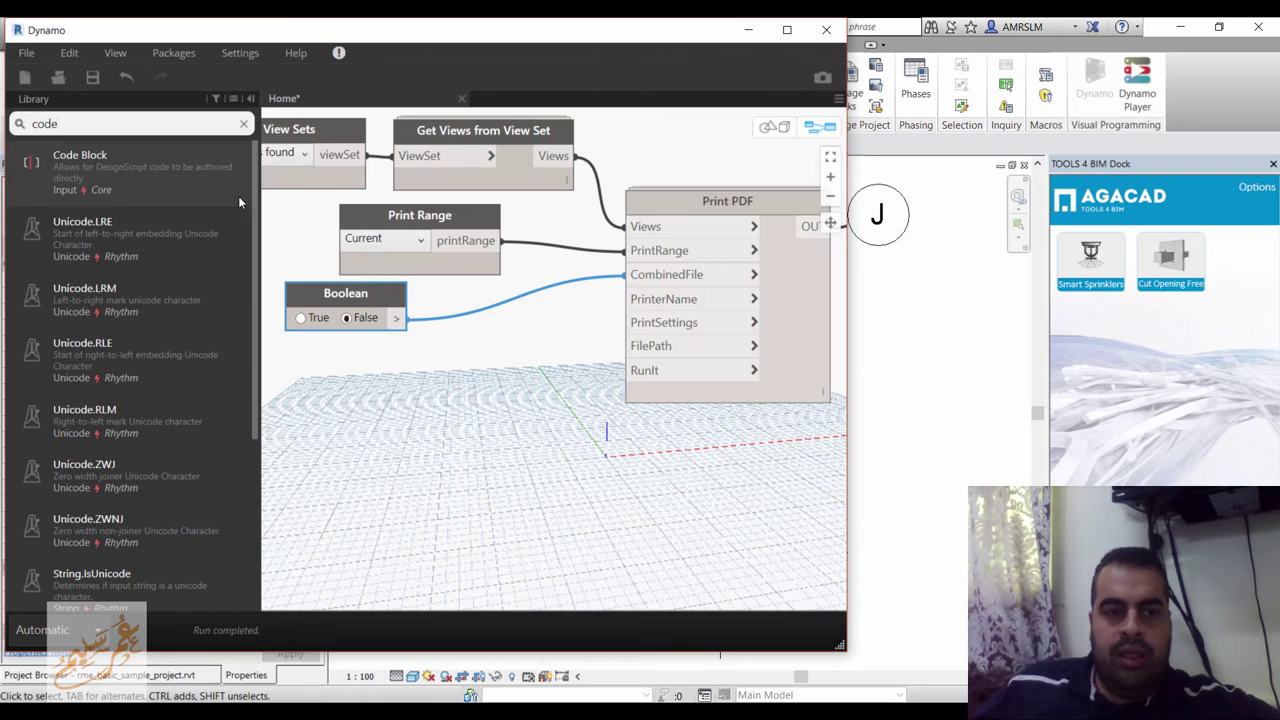
mouse_move(238, 200)
mouse_down()
mouse_move(625, 385)
mouse_move(352, 349)
mouse_up()
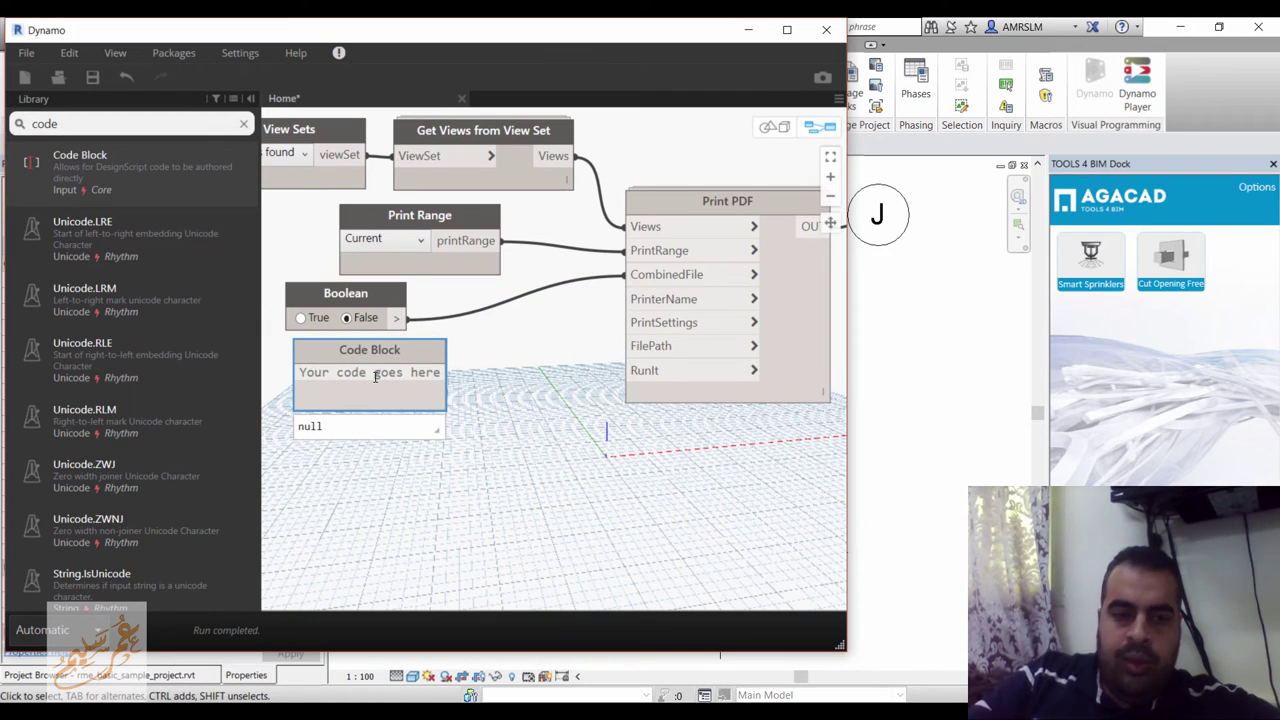
text(a)
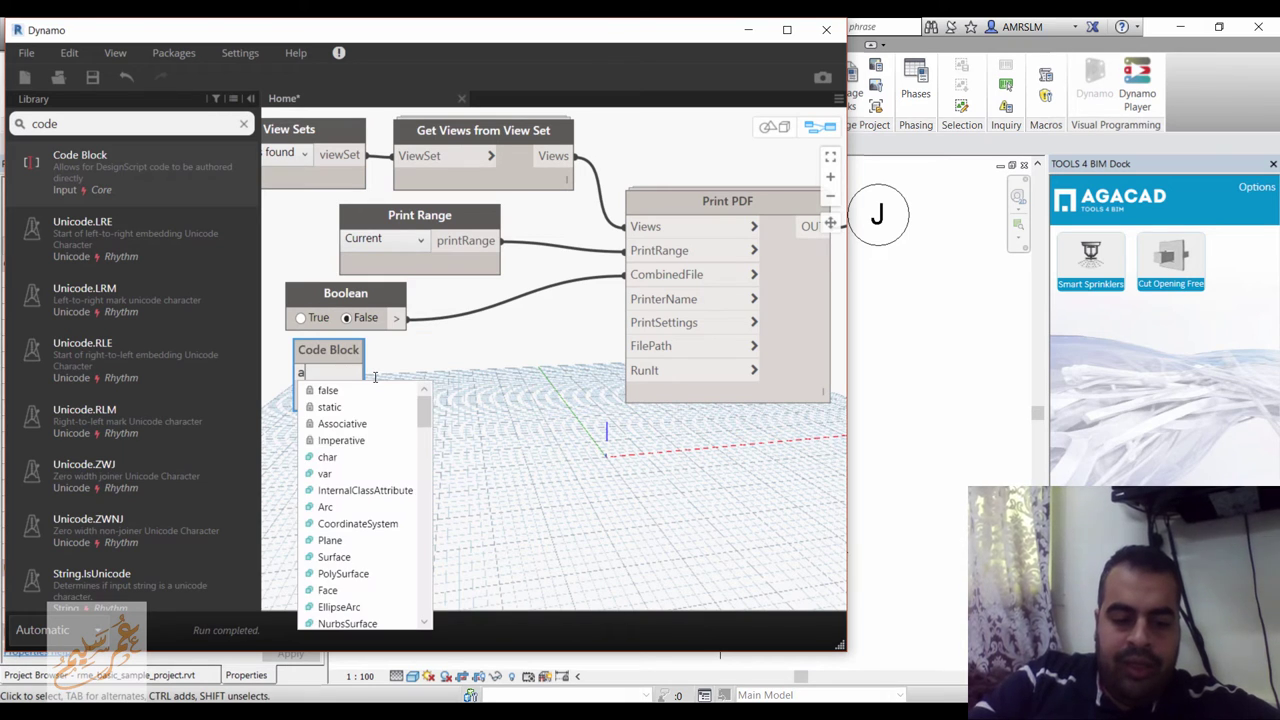
text(dobe p)
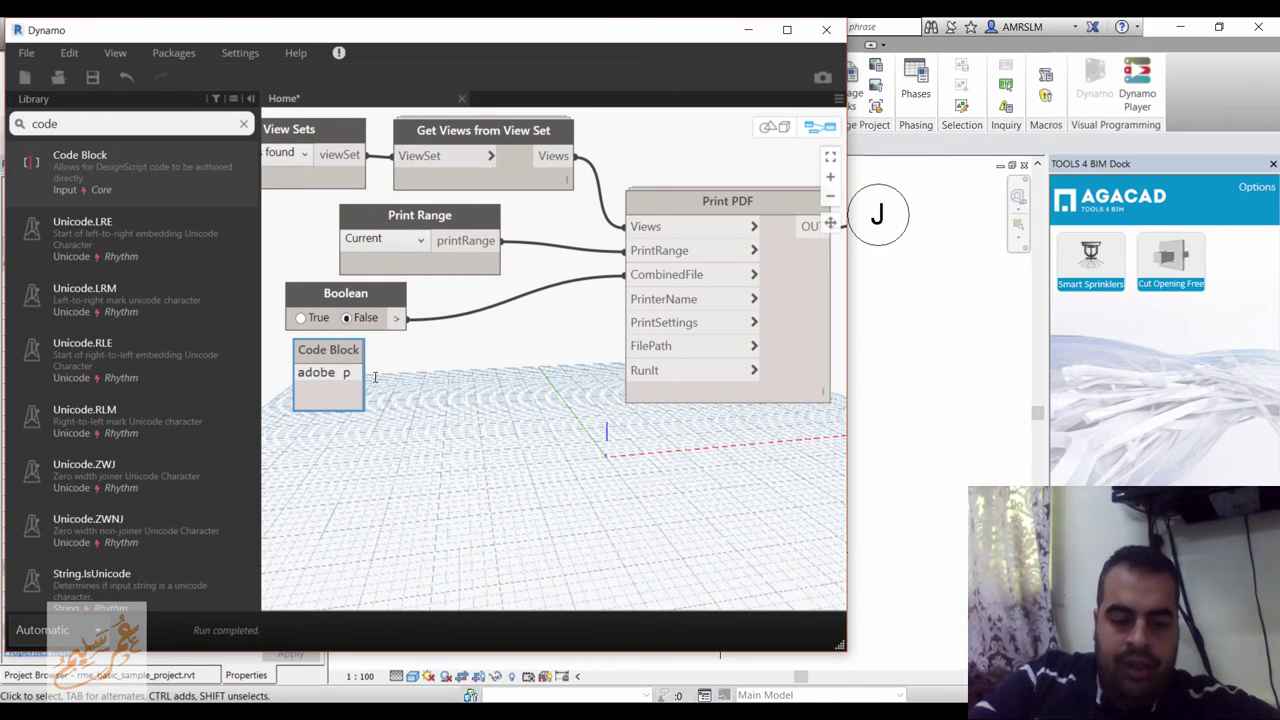
text(df)
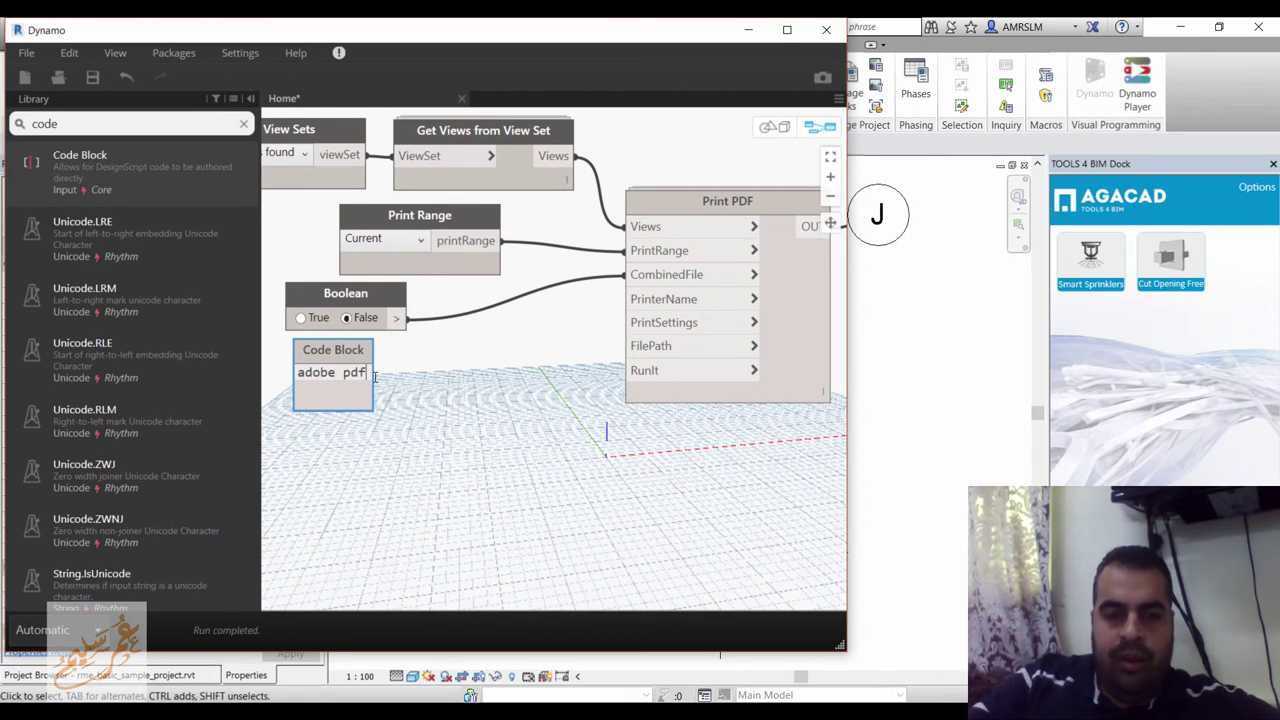
text(;)
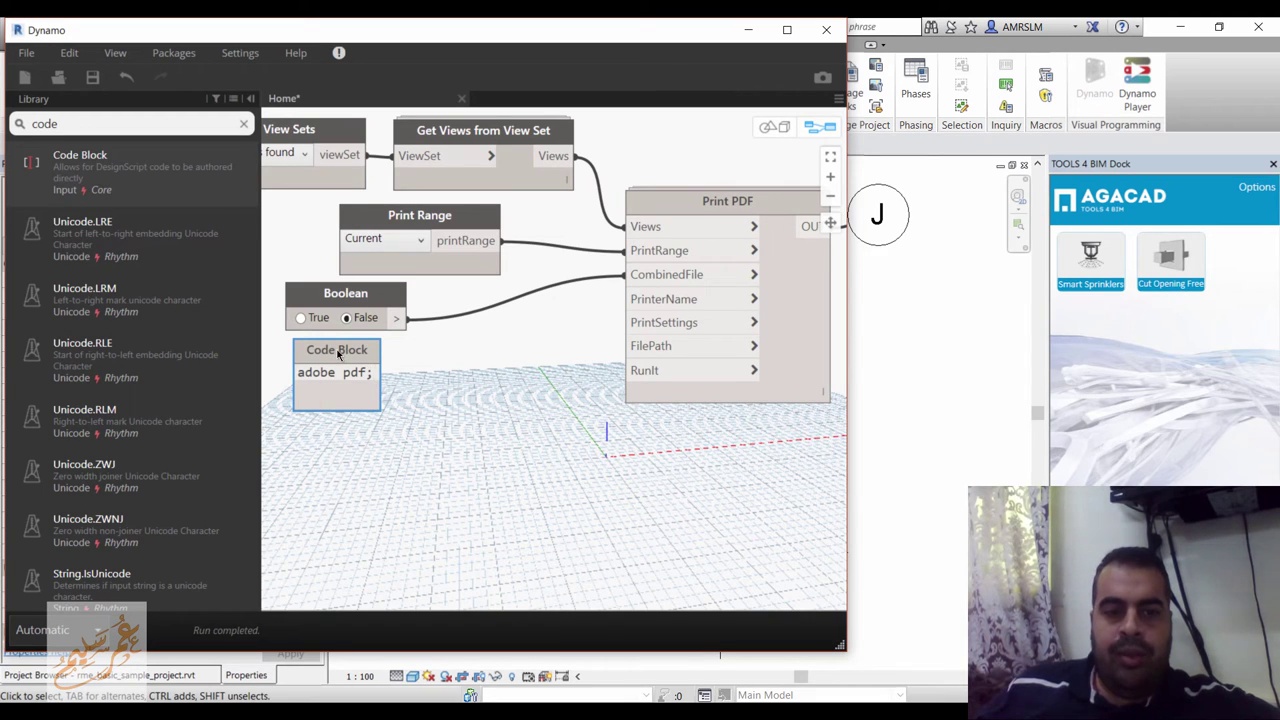
click(390, 483)
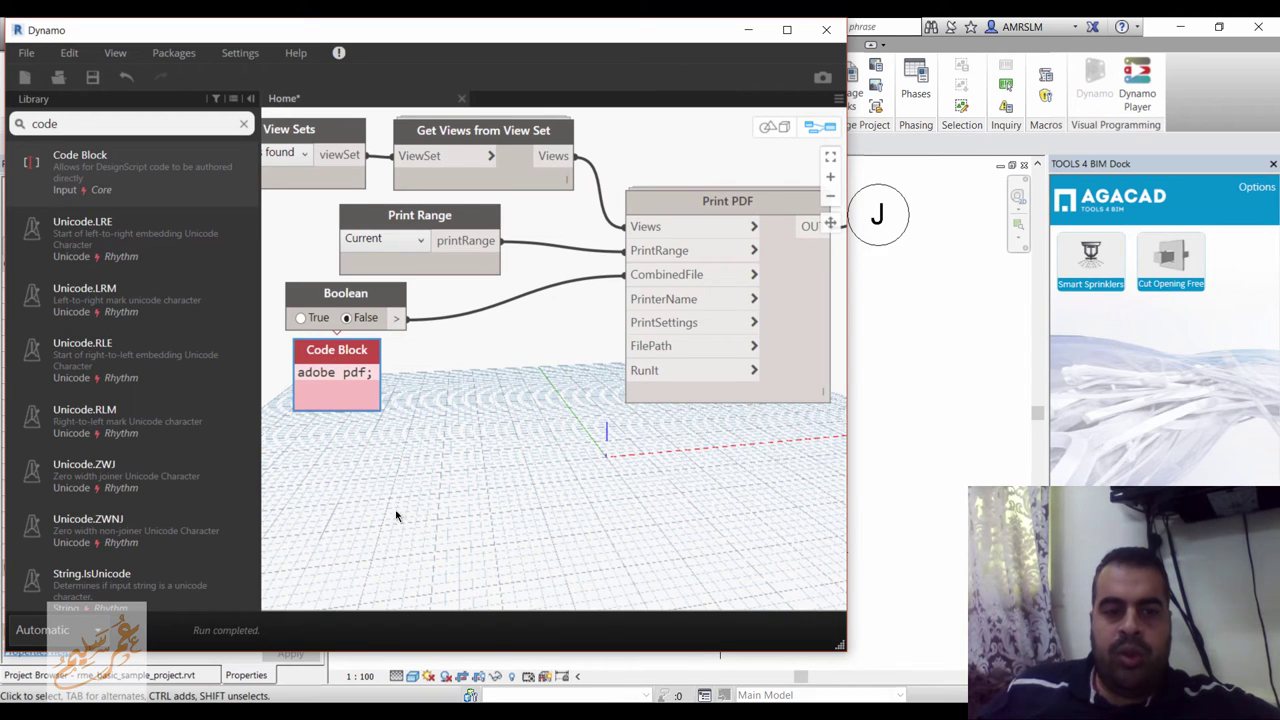
click(318, 375)
text(")
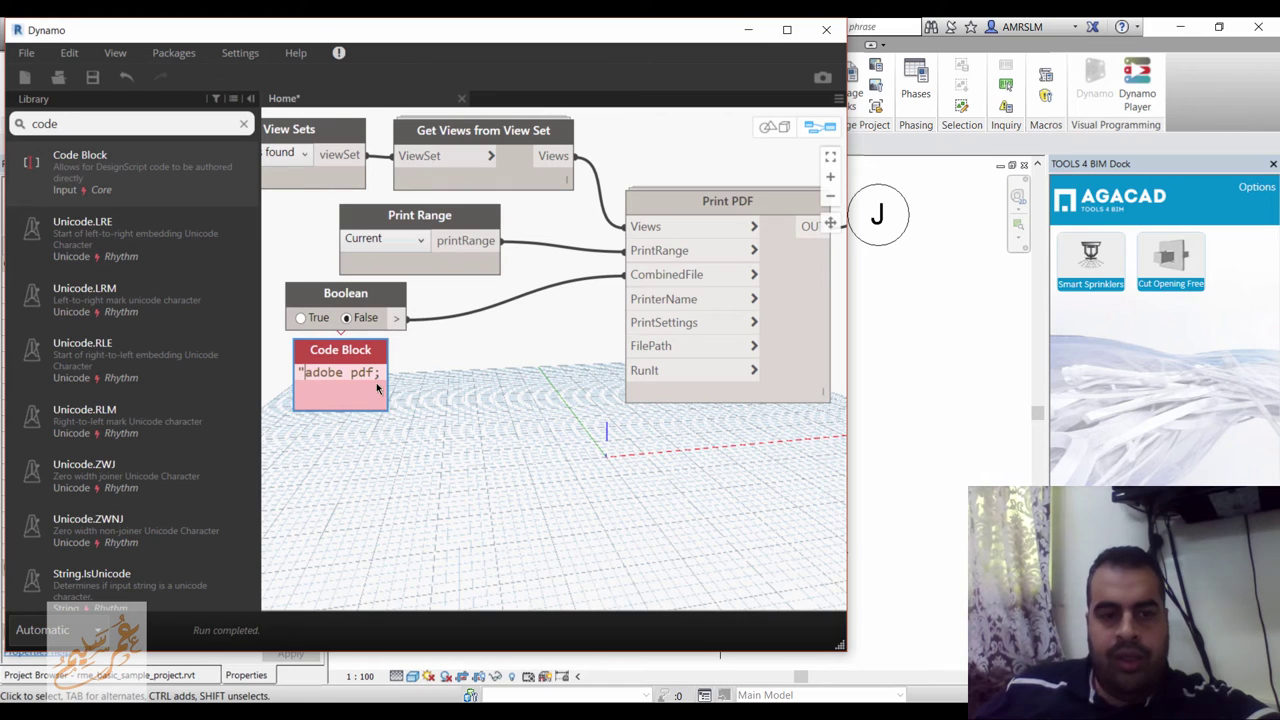
text(")
click(585, 342)
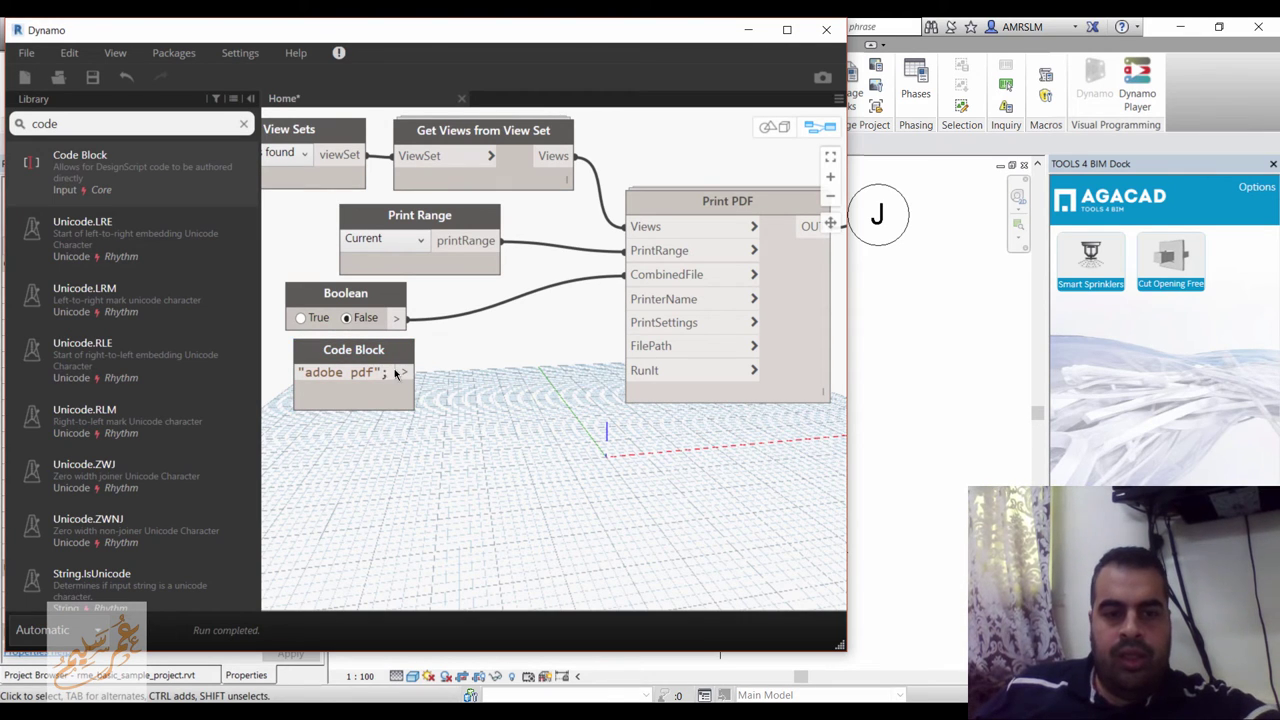
Wire the "adobe pdf" Code Block to PrinterName and shift the four input nodes up-left.
click(638, 306)
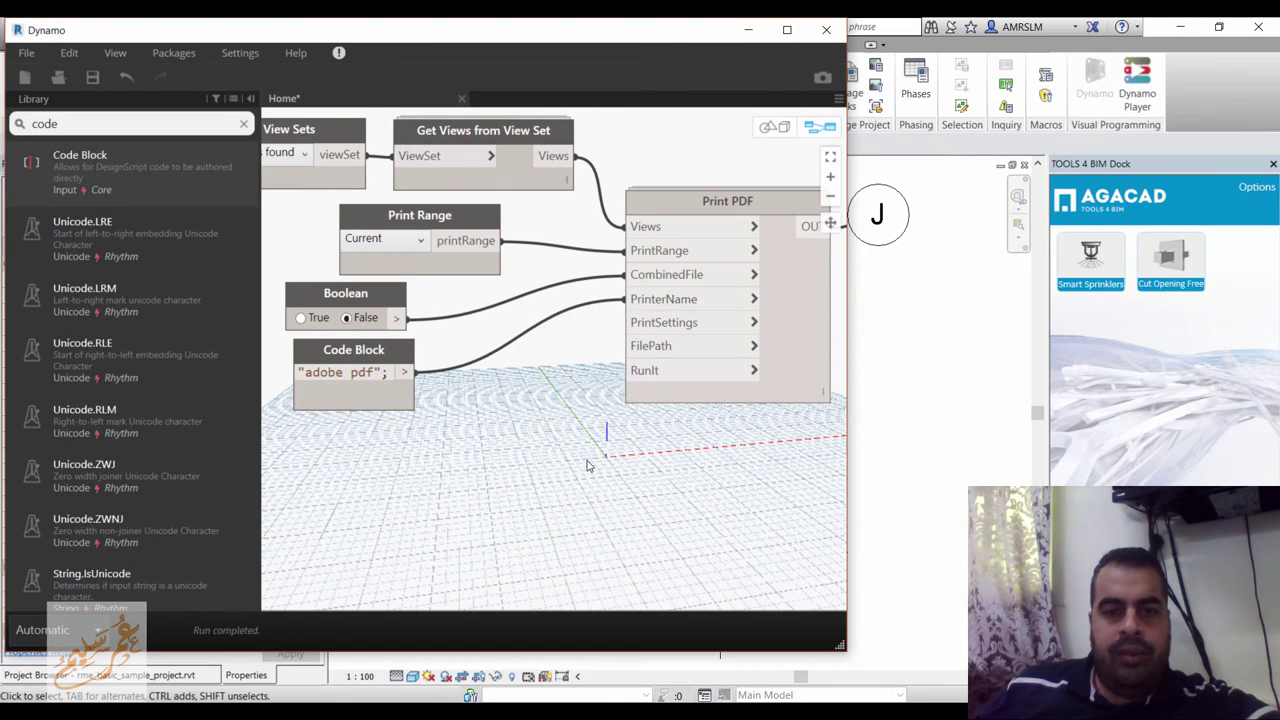
scroll(590, 467, down, 3)
drag(505, 211, 354, 499)
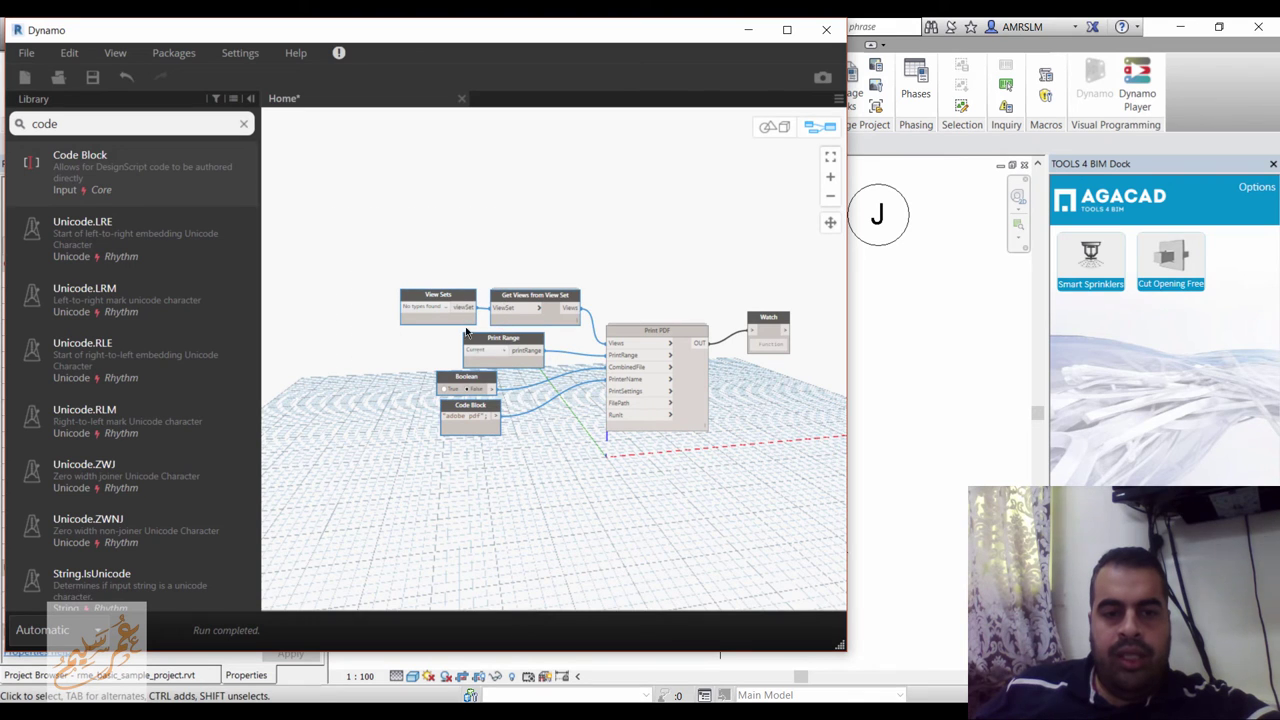
drag(486, 343, 454, 257)
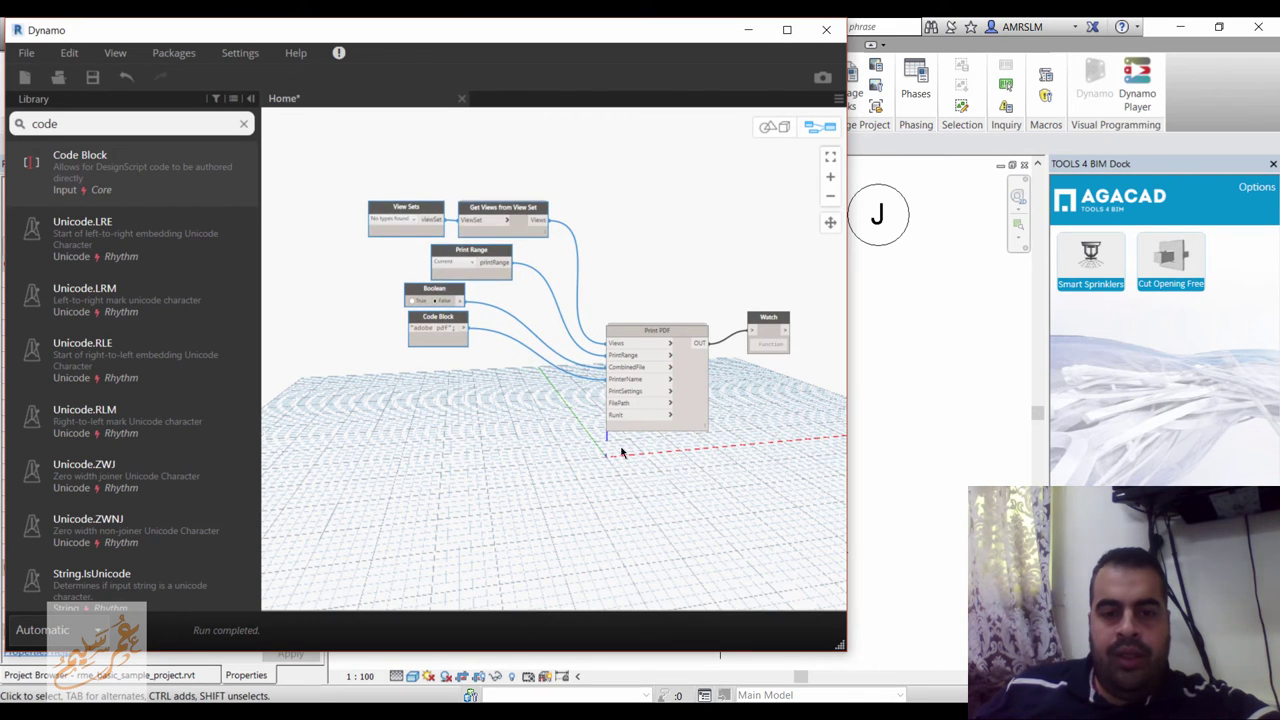
scroll(630, 458, up, 3)
middle_drag(640, 467, 590, 408)
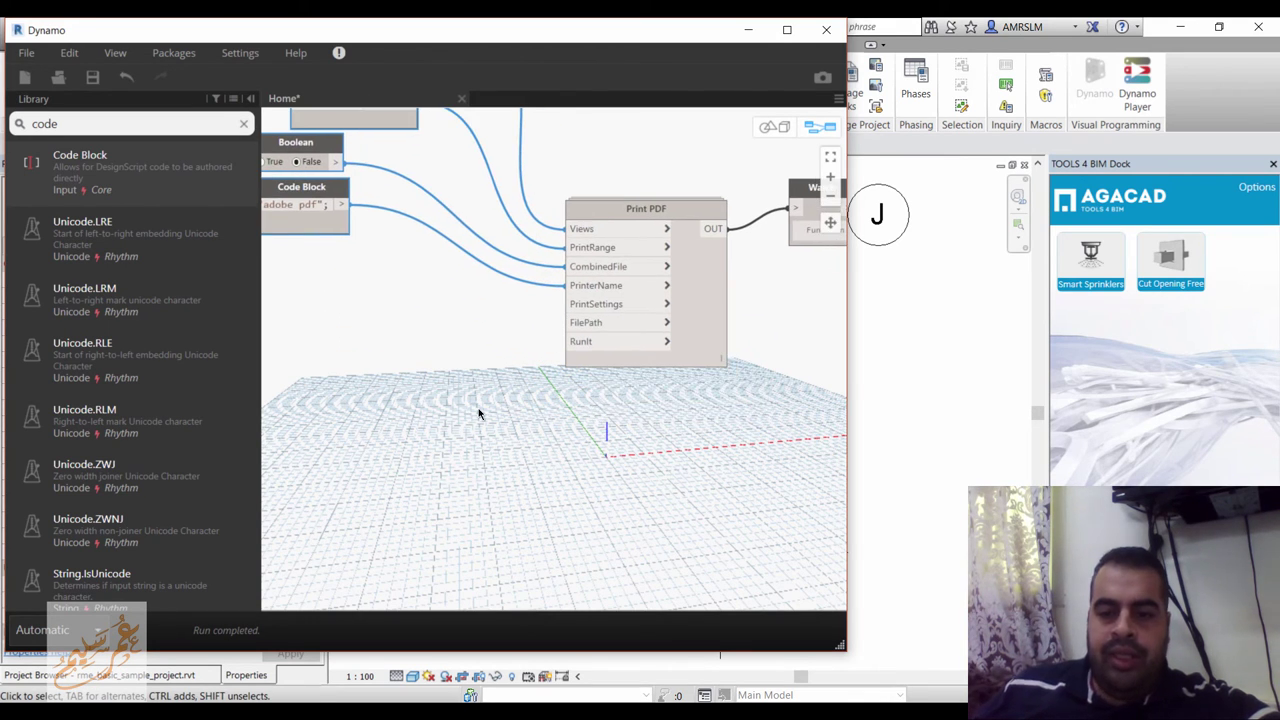
Place a Print Settings node, set to Default, among Print PDF's input nodes.
double_click(116, 124)
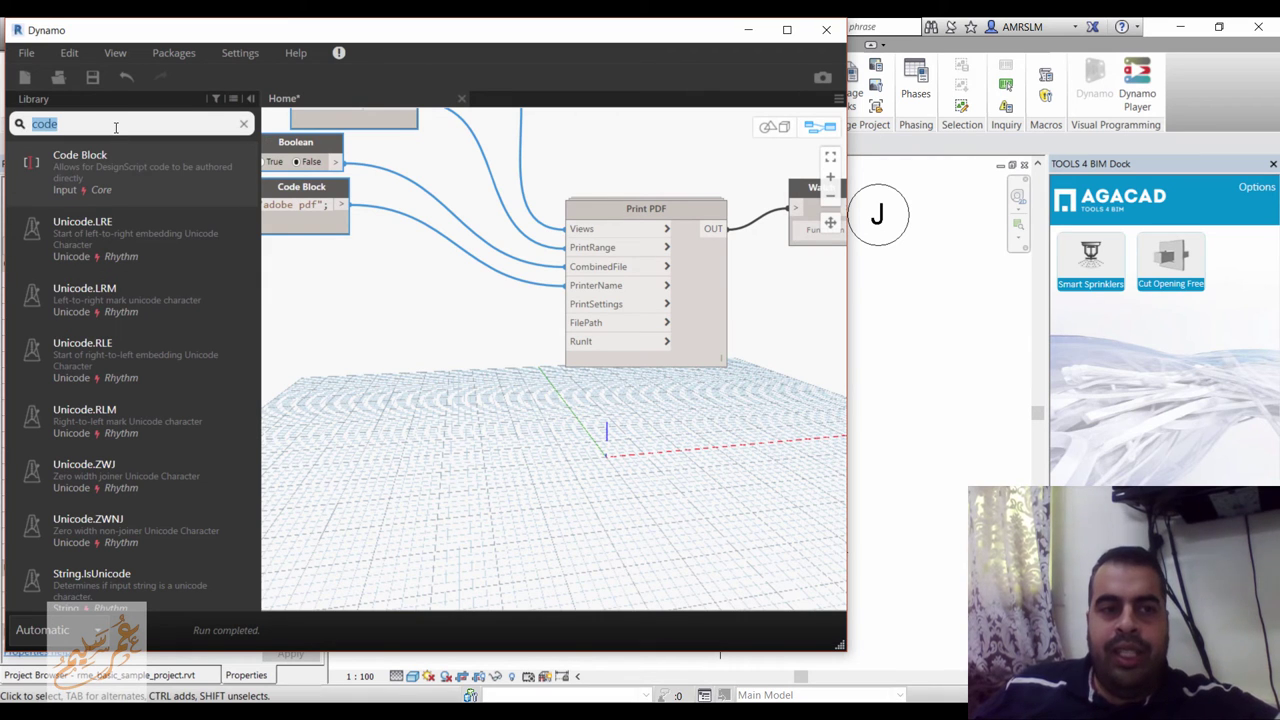
text(pri)
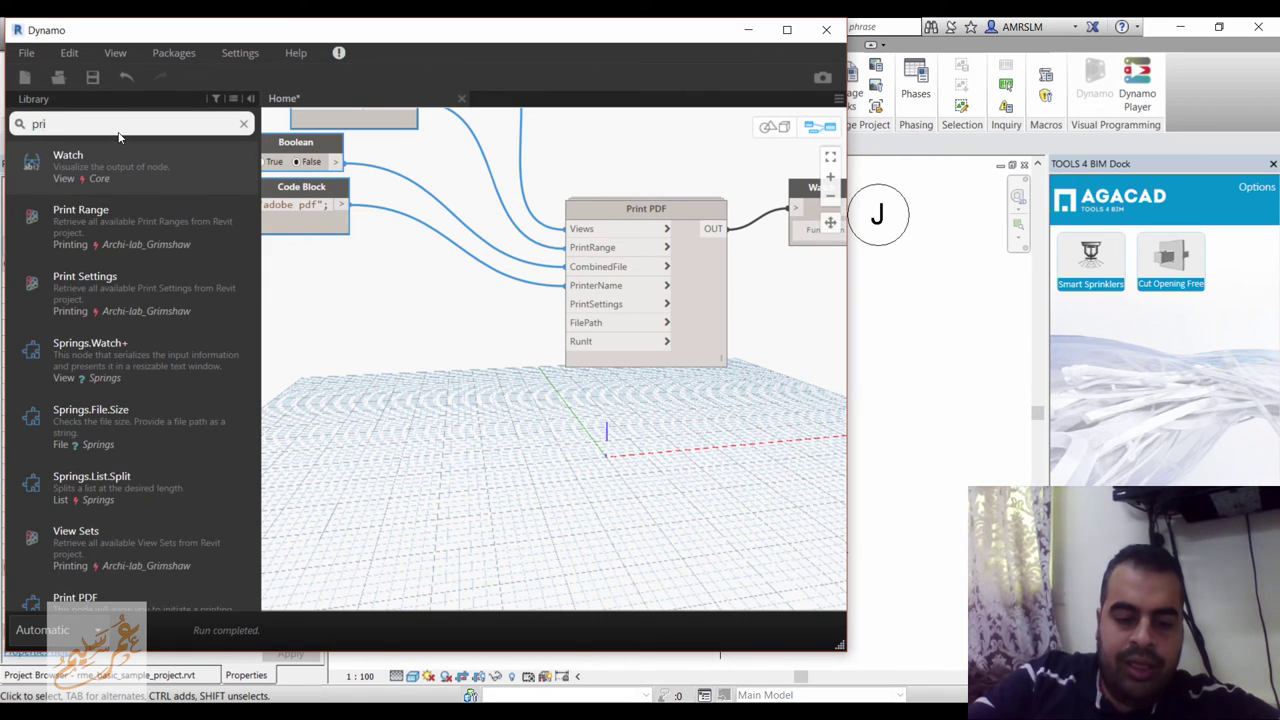
text(nt sett)
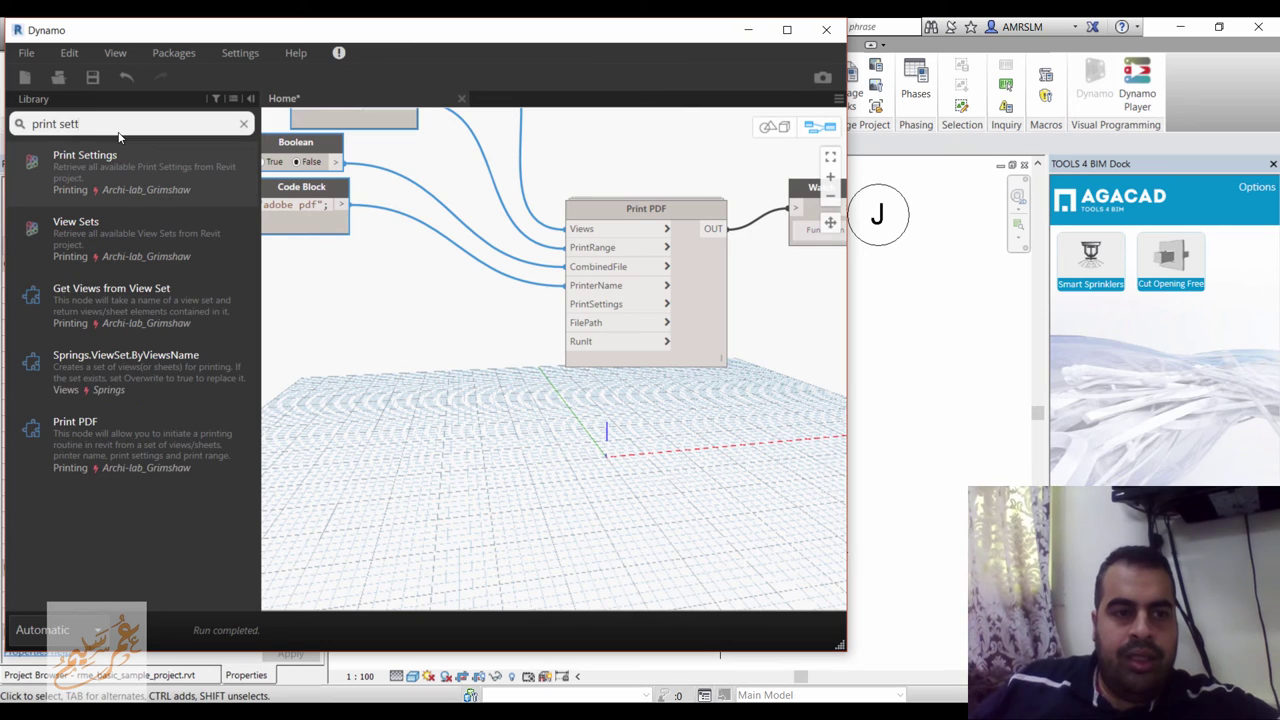
mouse_move(192, 155)
mouse_down()
mouse_move(627, 392)
mouse_move(333, 257)
mouse_move(597, 306)
mouse_up()
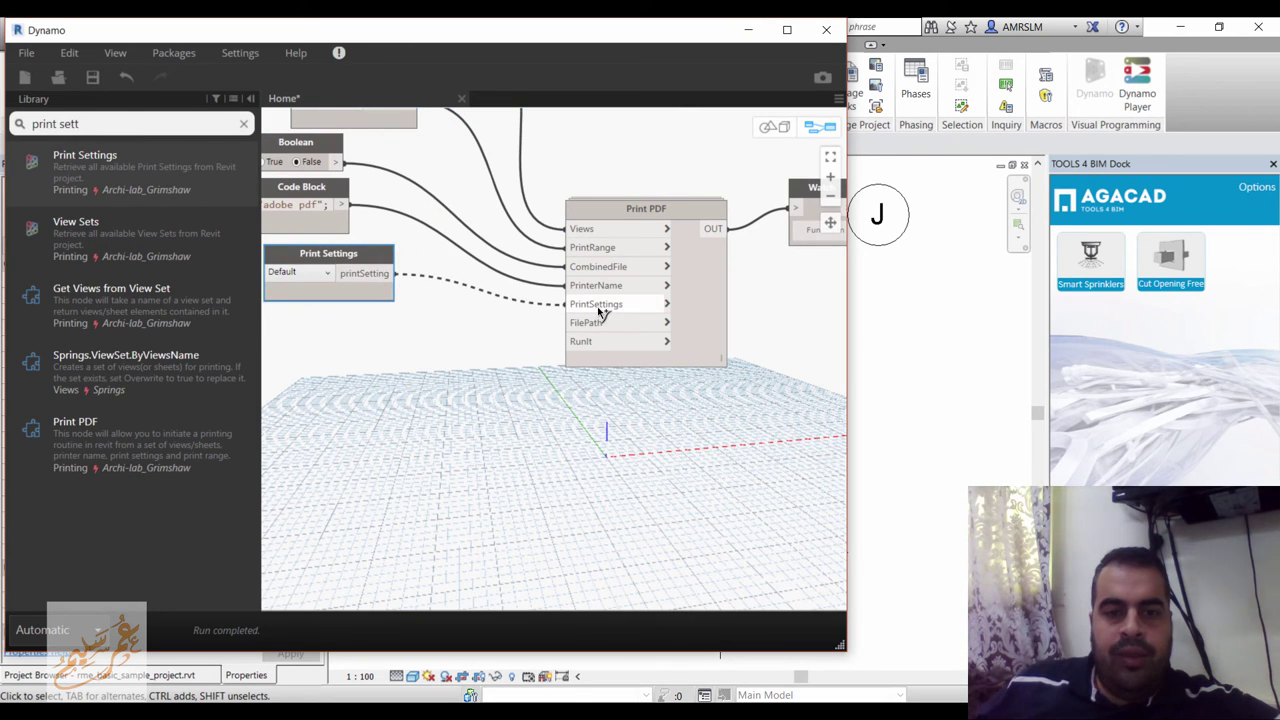
Add a File Path node below Print Settings and wire it to Print PDF's FilePath input.
triple_click(186, 123)
text(fil)
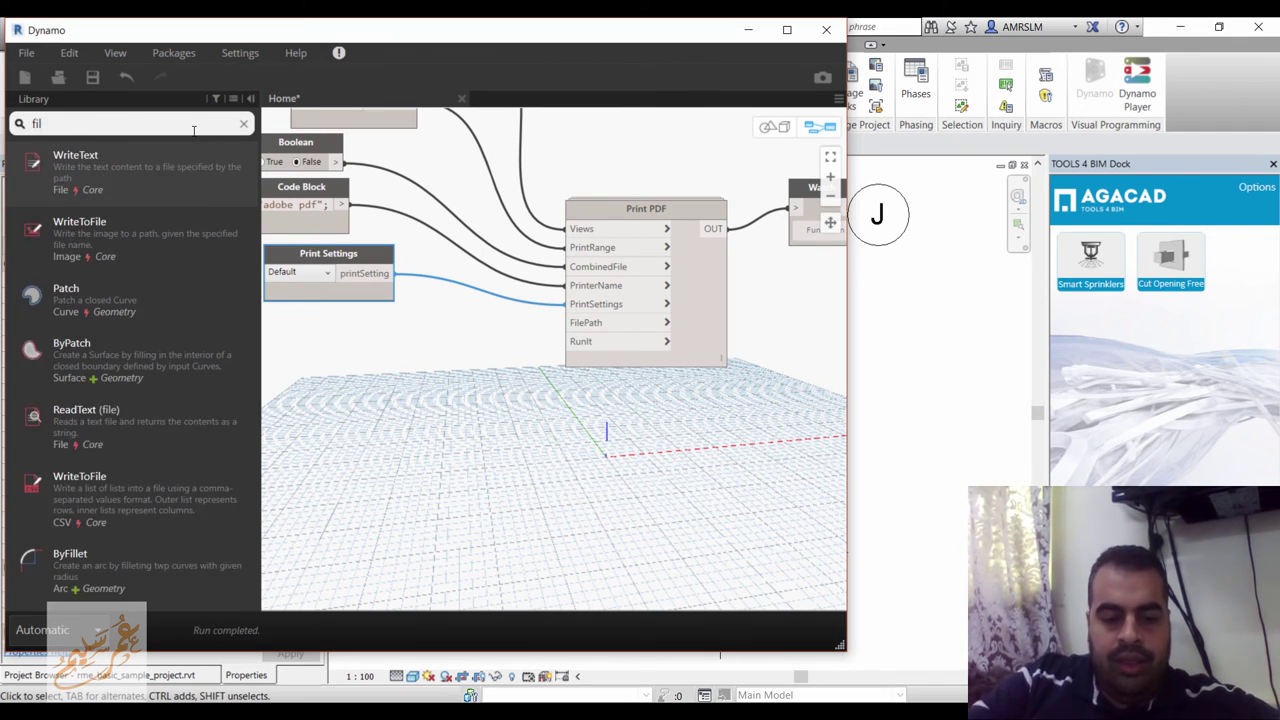
text(e pat)
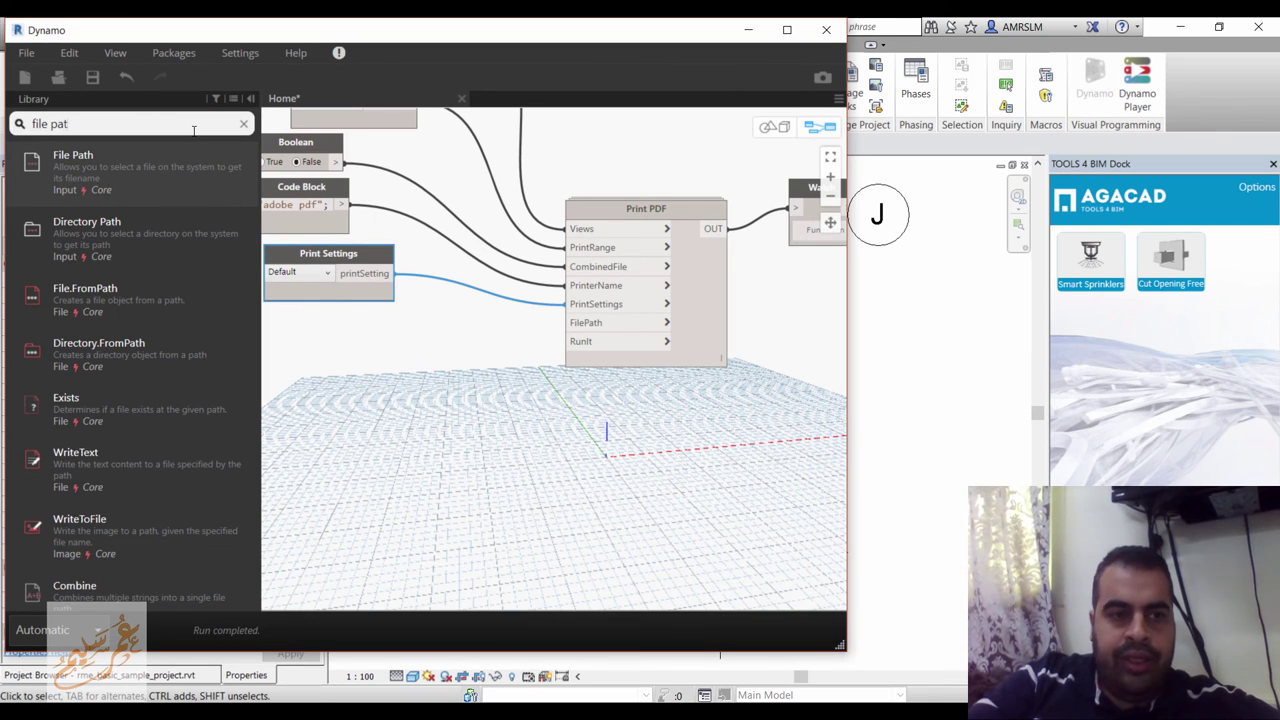
text(h)
click(195, 173)
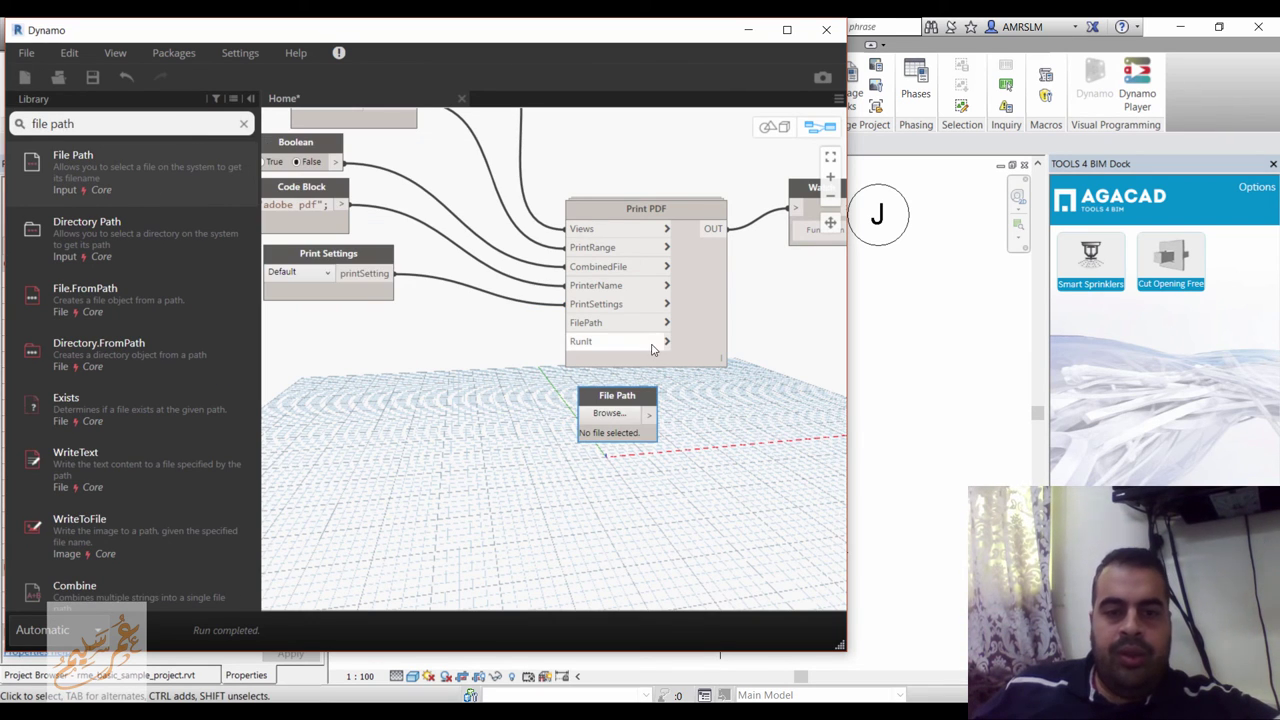
drag(620, 393, 367, 324)
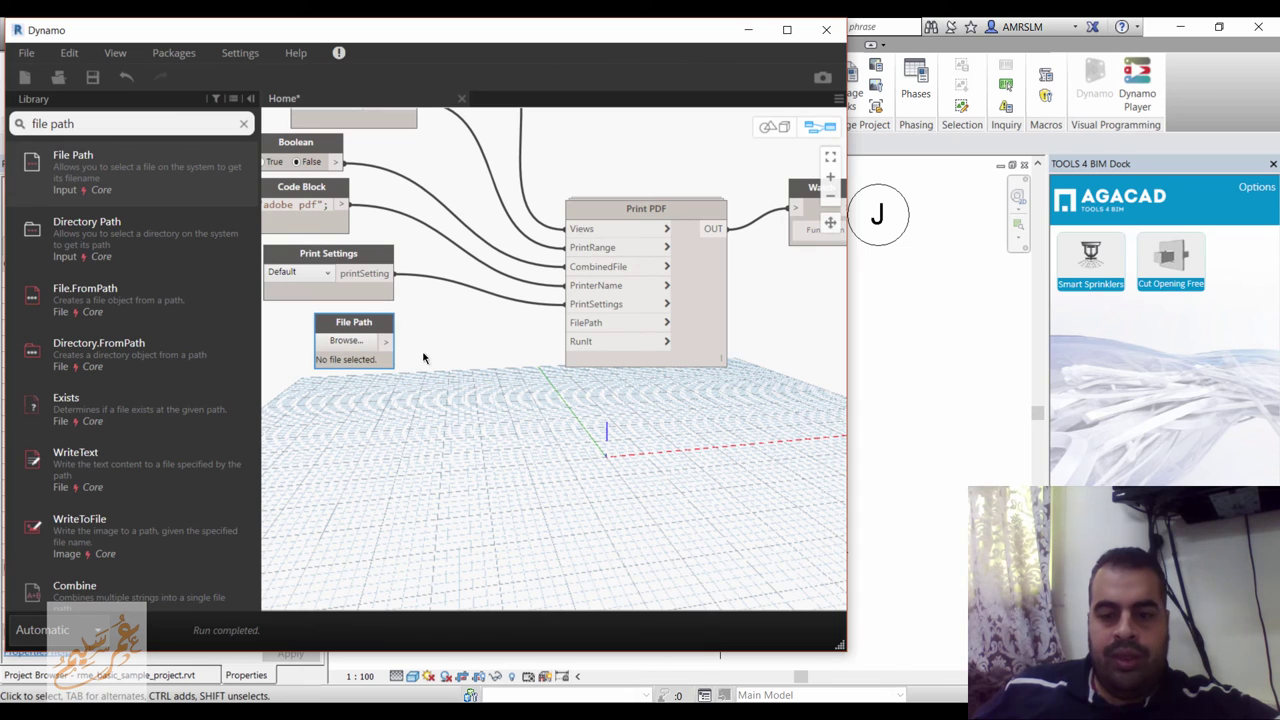
drag(386, 341, 569, 322)
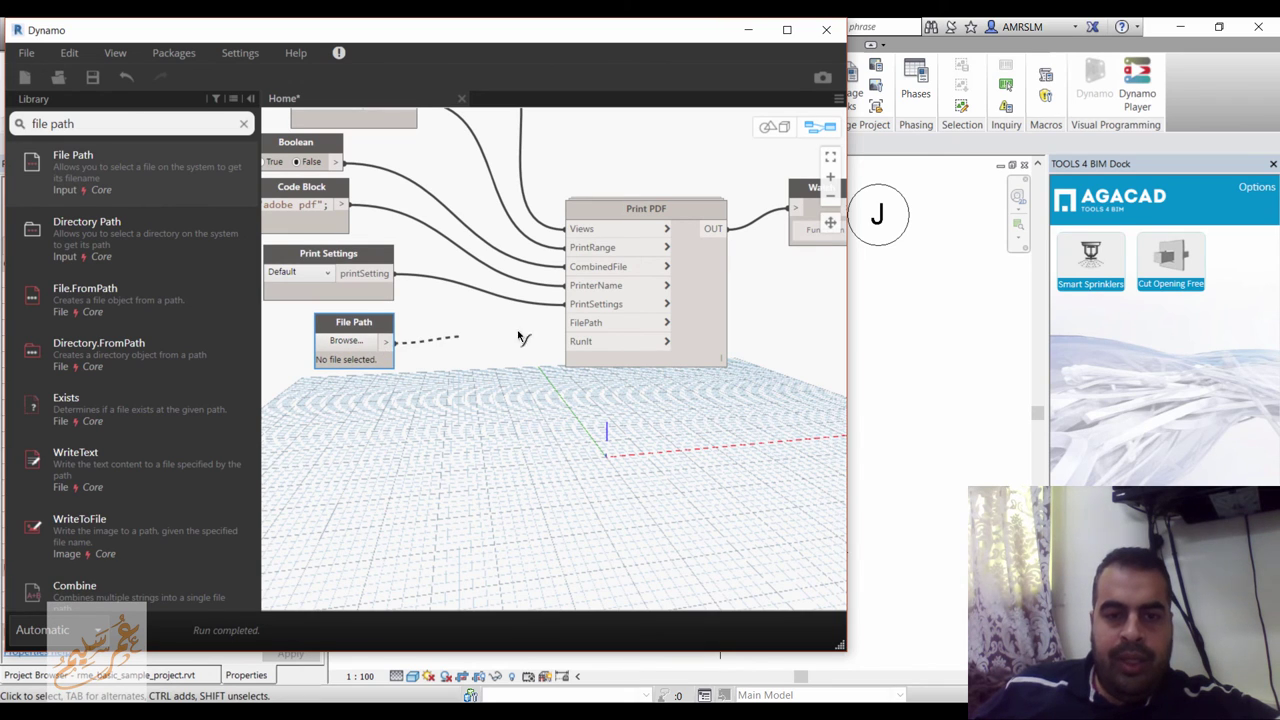
click(512, 459)
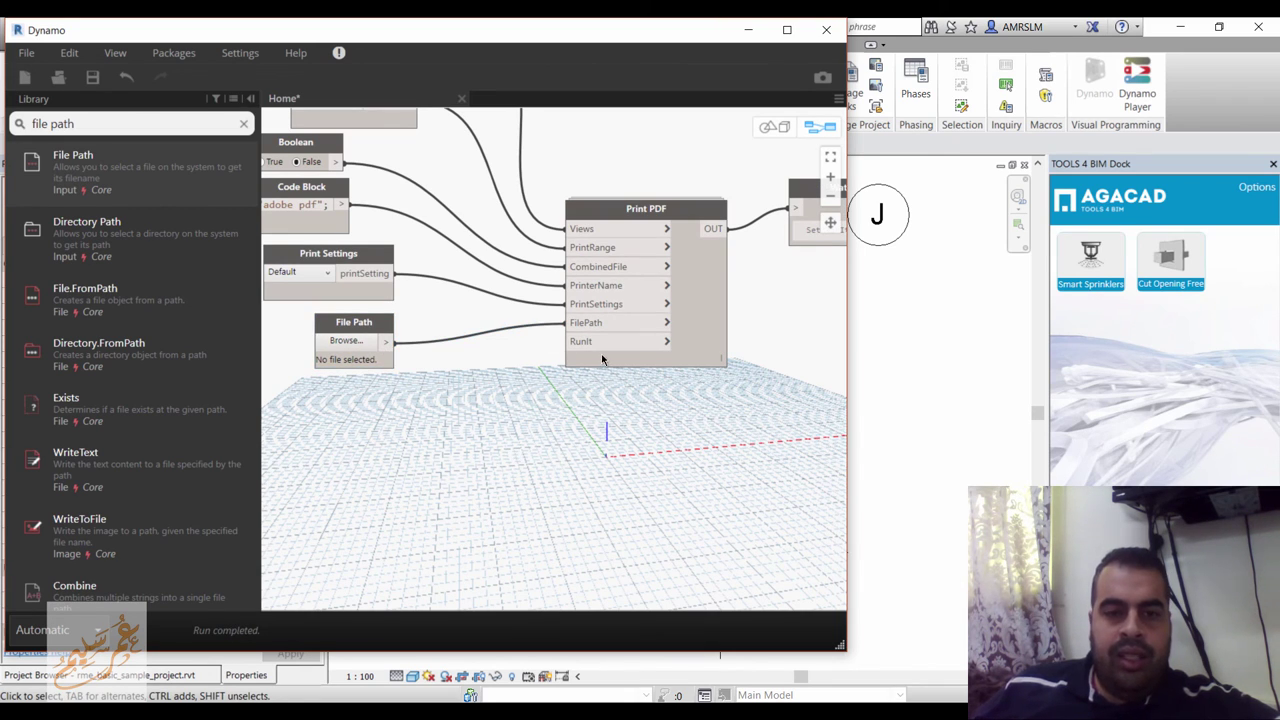
Place a new Boolean node near Print PDF for the RunIt input and set it to True.
triple_click(136, 125)
text(b)
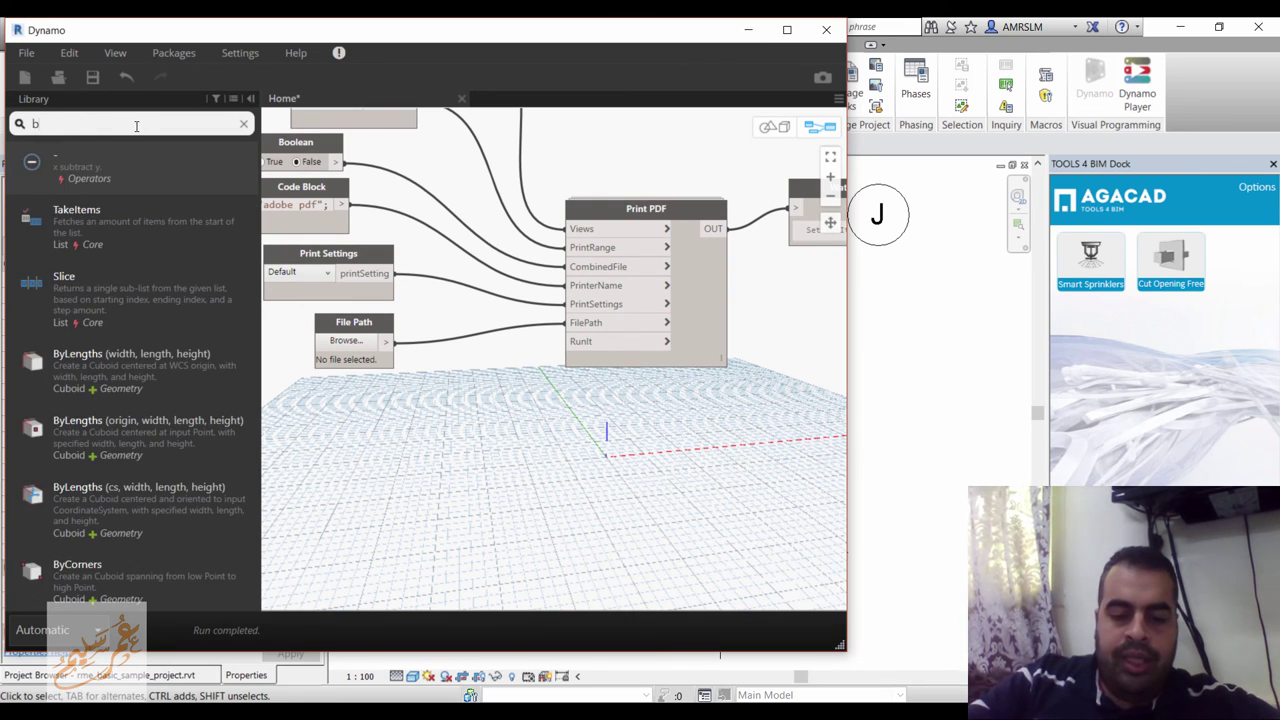
text(oolean)
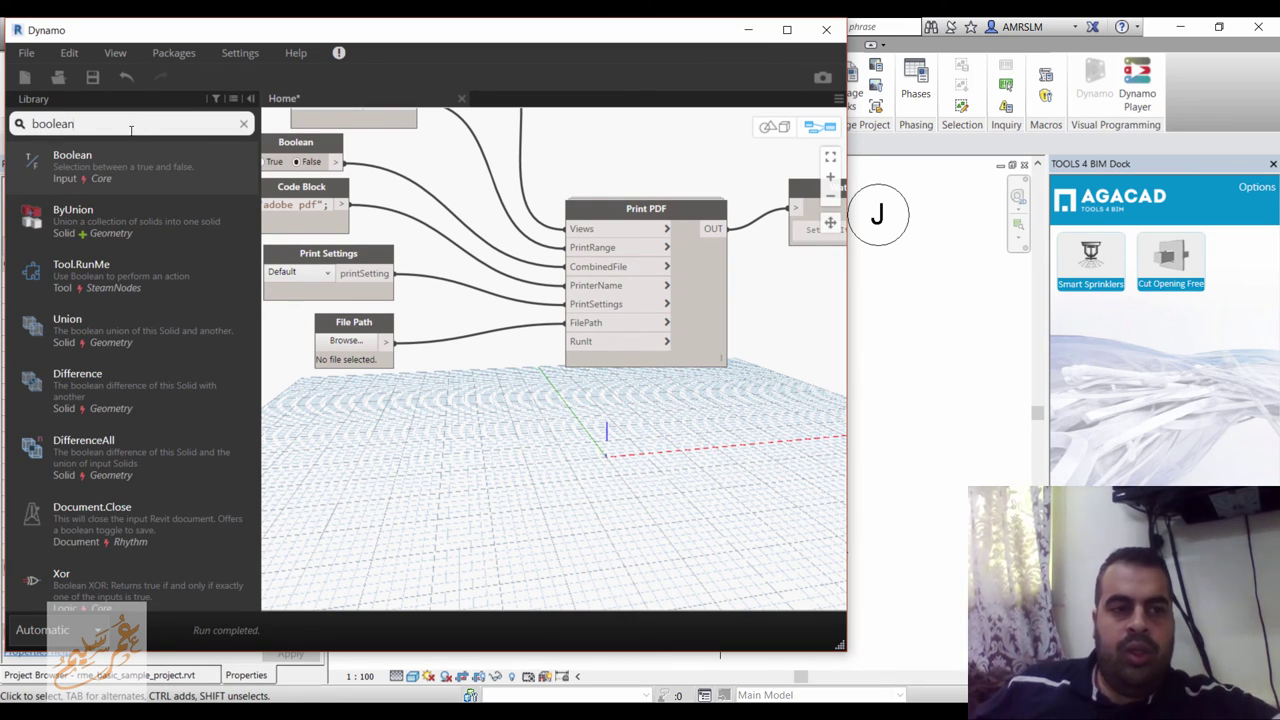
click(122, 162)
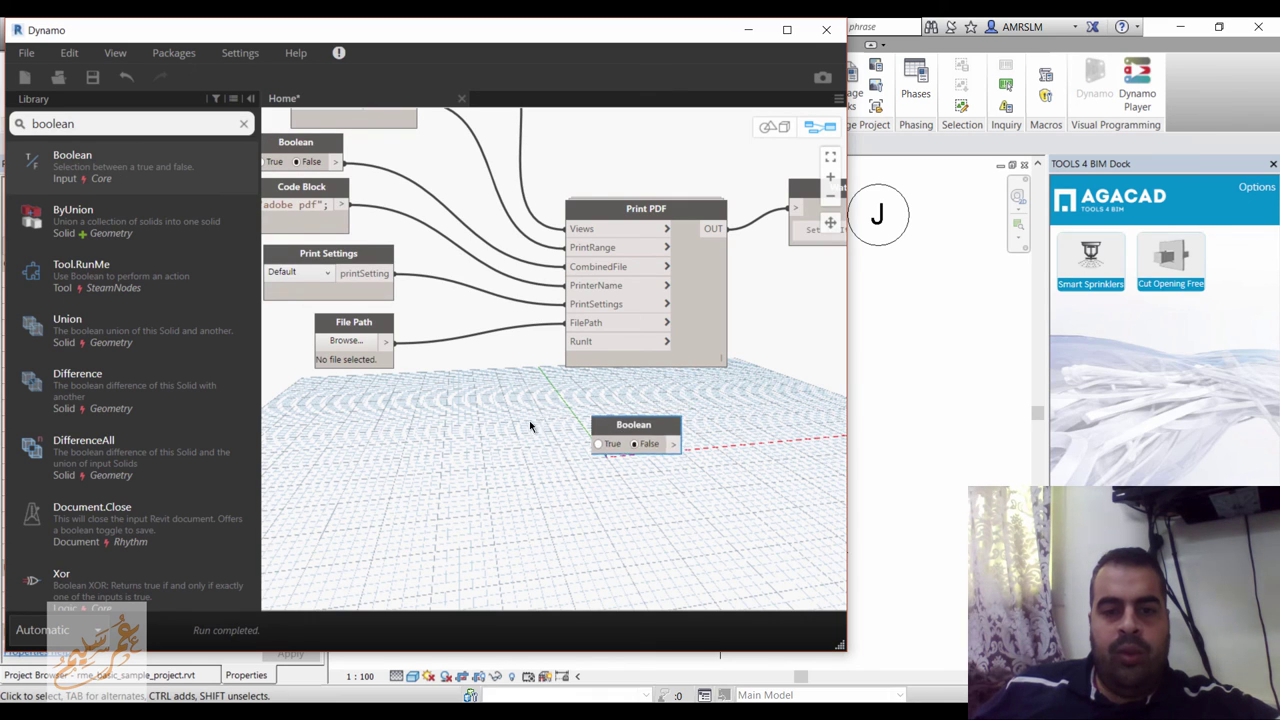
mouse_move(648, 444)
mouse_down()
mouse_move(443, 416)
mouse_move(568, 342)
mouse_up()
click(394, 415)
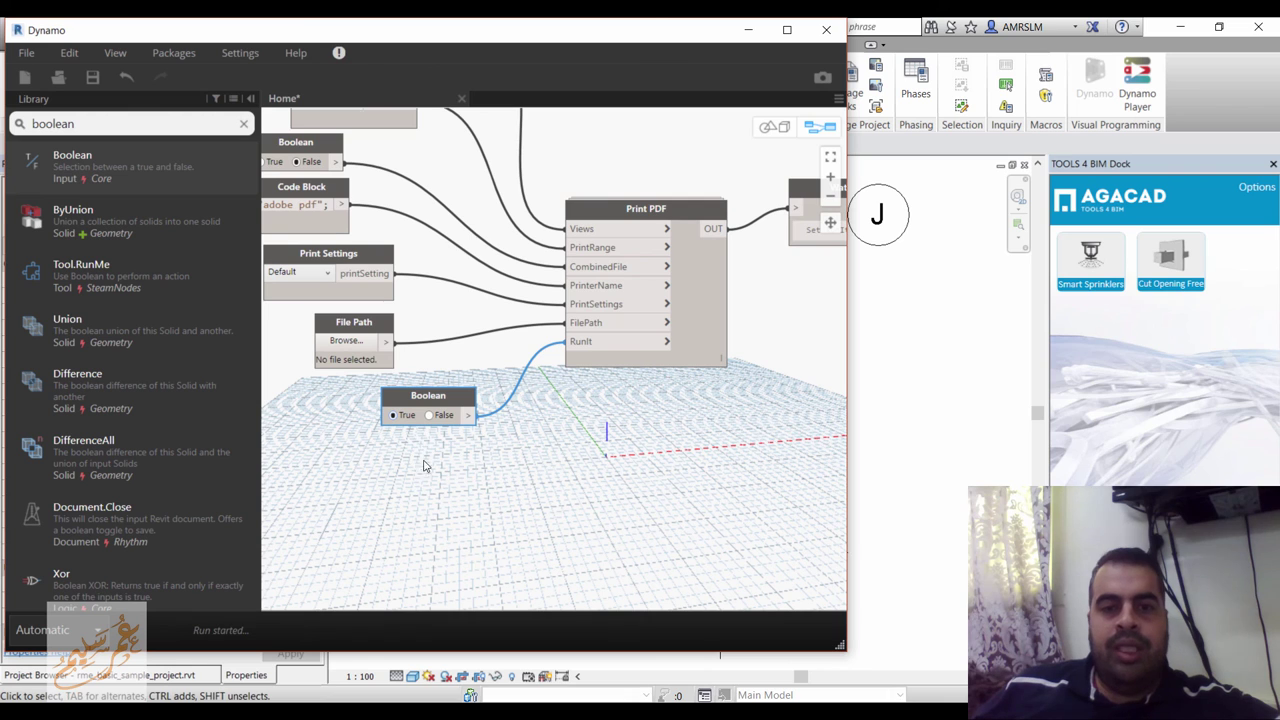
scroll(494, 450, down, 2)
scroll(497, 507, down, 1)
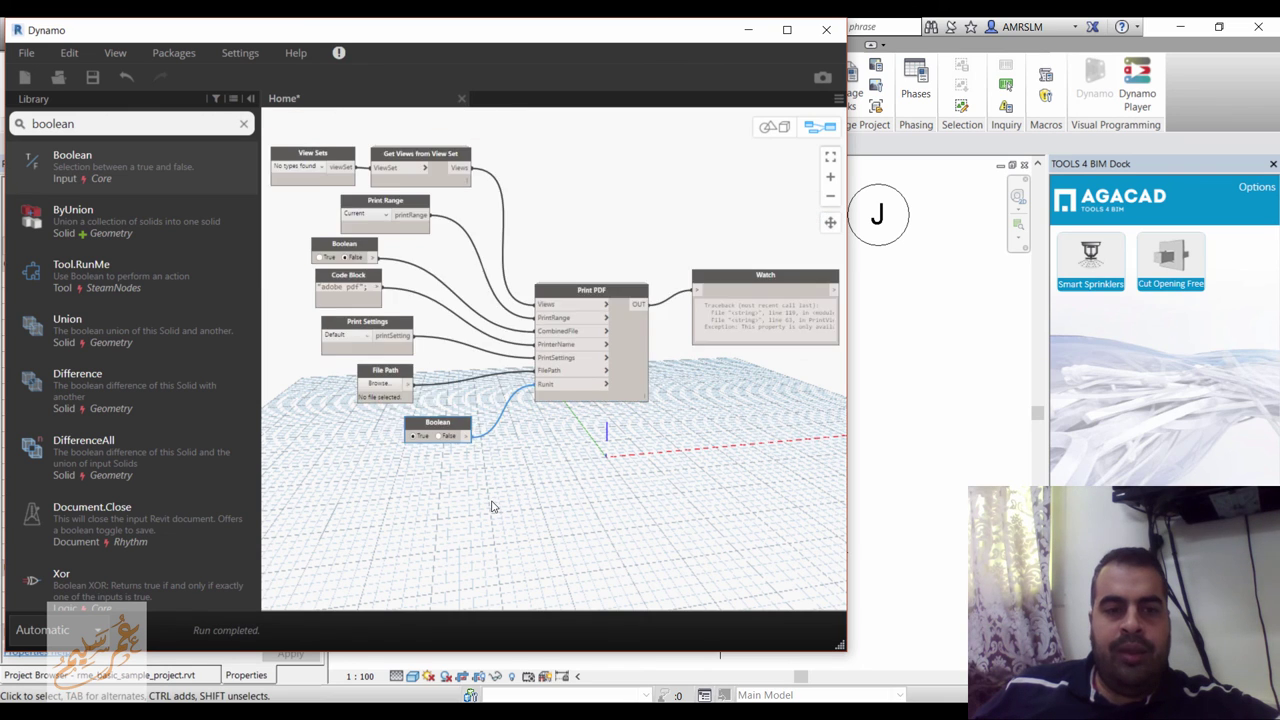
scroll(495, 507, down, 1)
scroll(483, 367, up, 2)
middle_drag(377, 225, 415, 252)
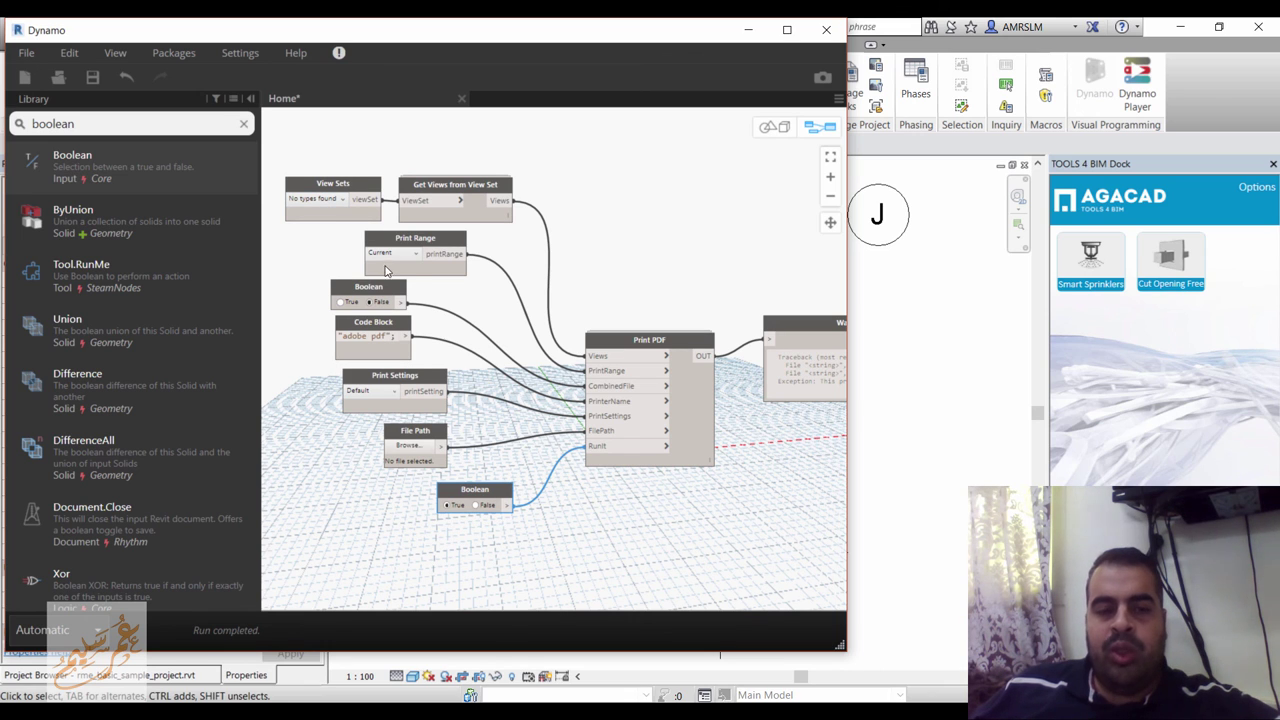
scroll(385, 270, down, 1)
click(380, 383)
click(376, 376)
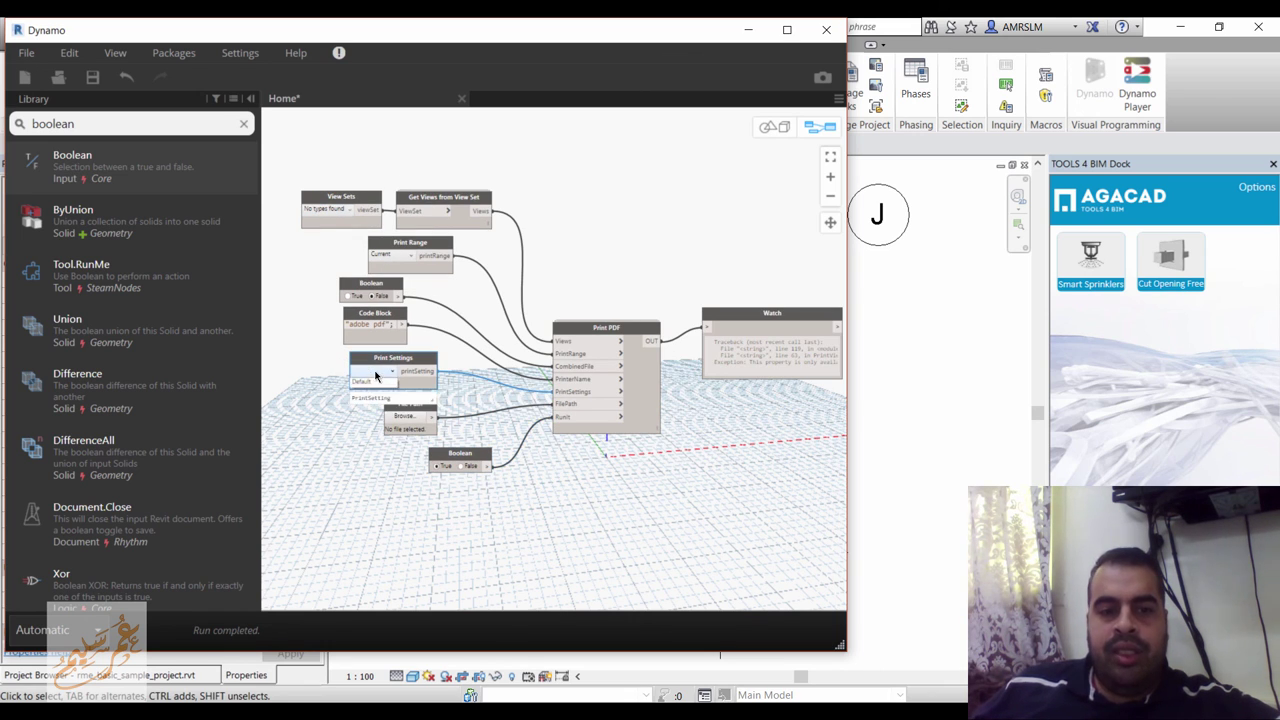
click(378, 380)
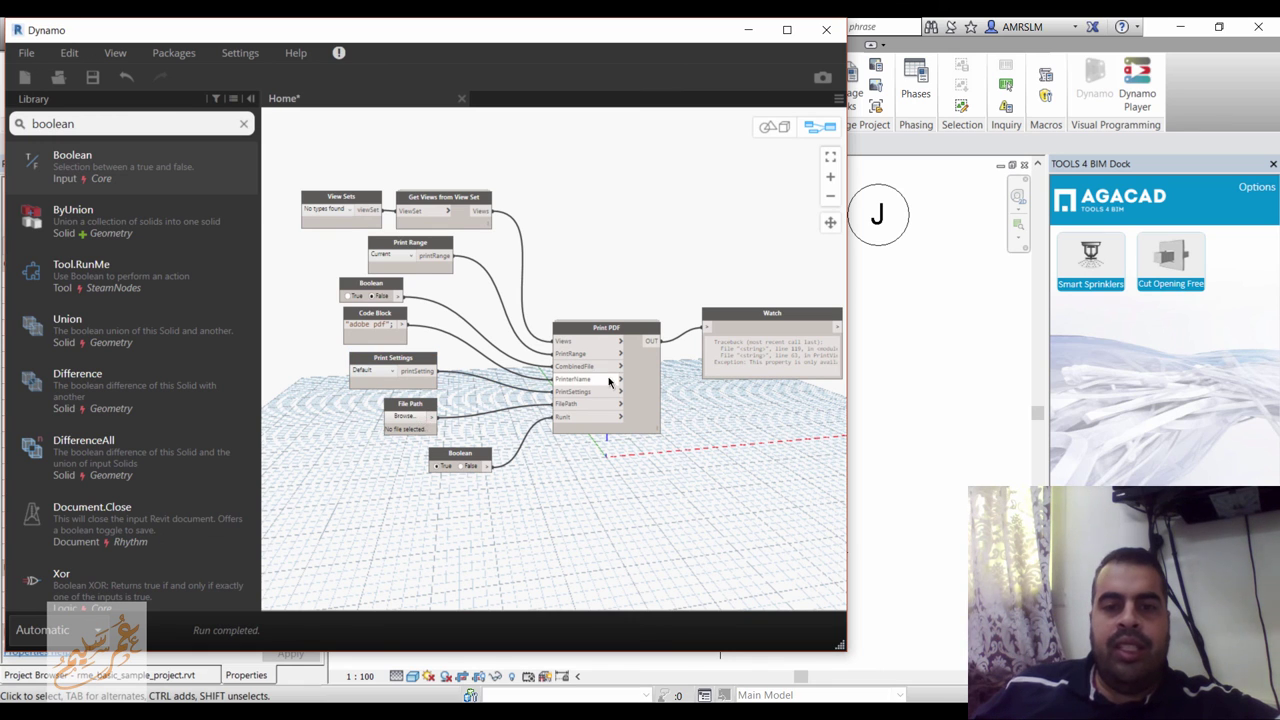
middle_drag(617, 387, 570, 370)
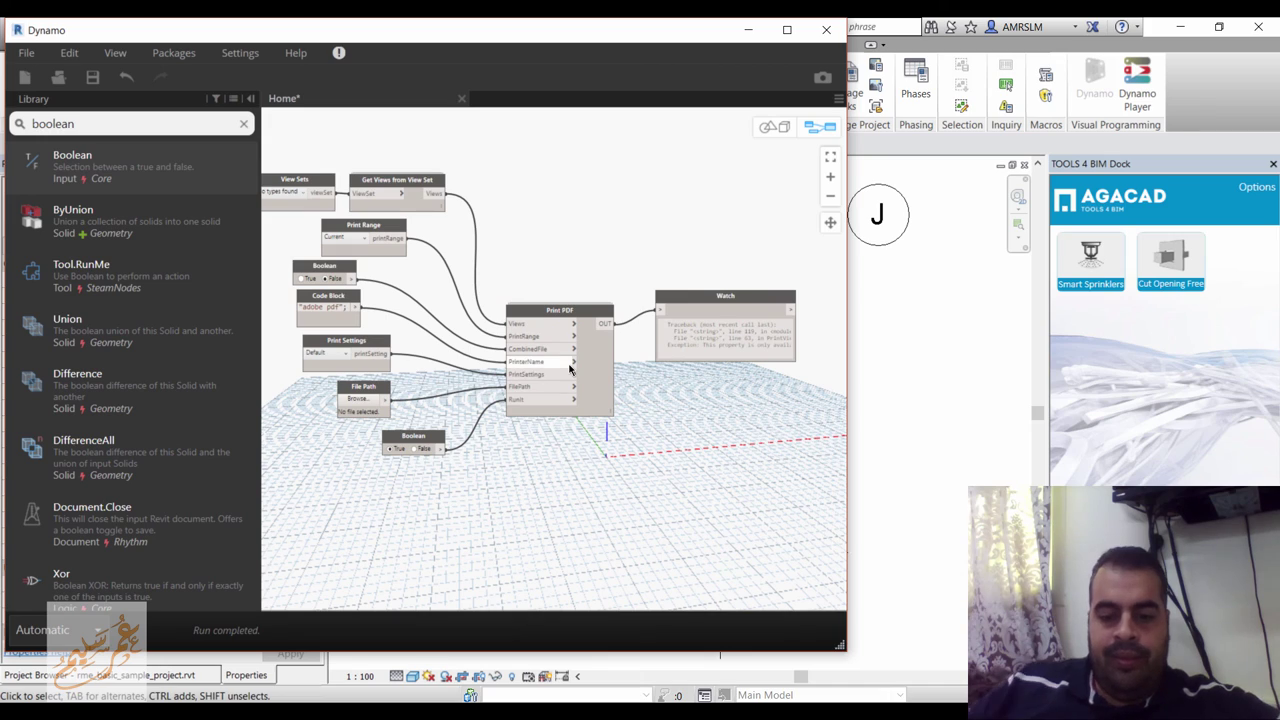